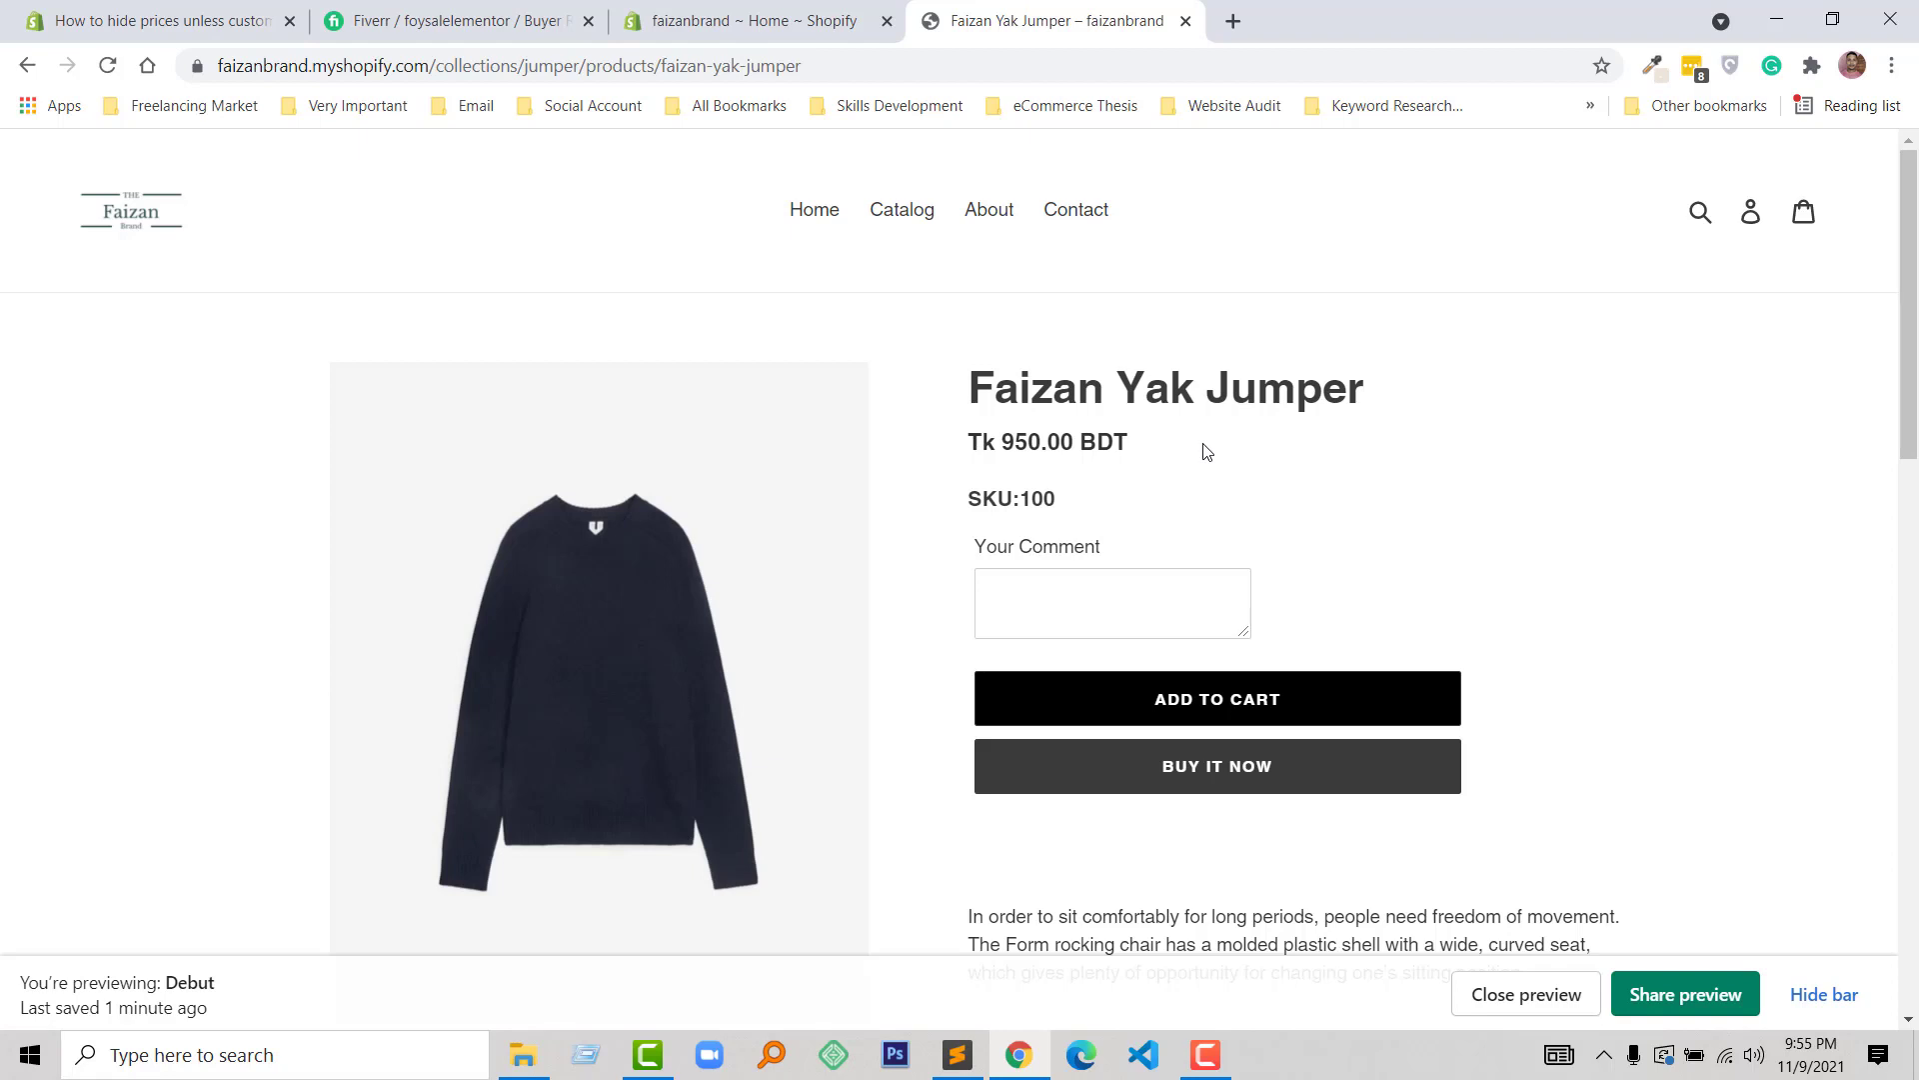
# Open the Debut theme's code editor and filter its files to product-template
pyautogui.click(778, 12)
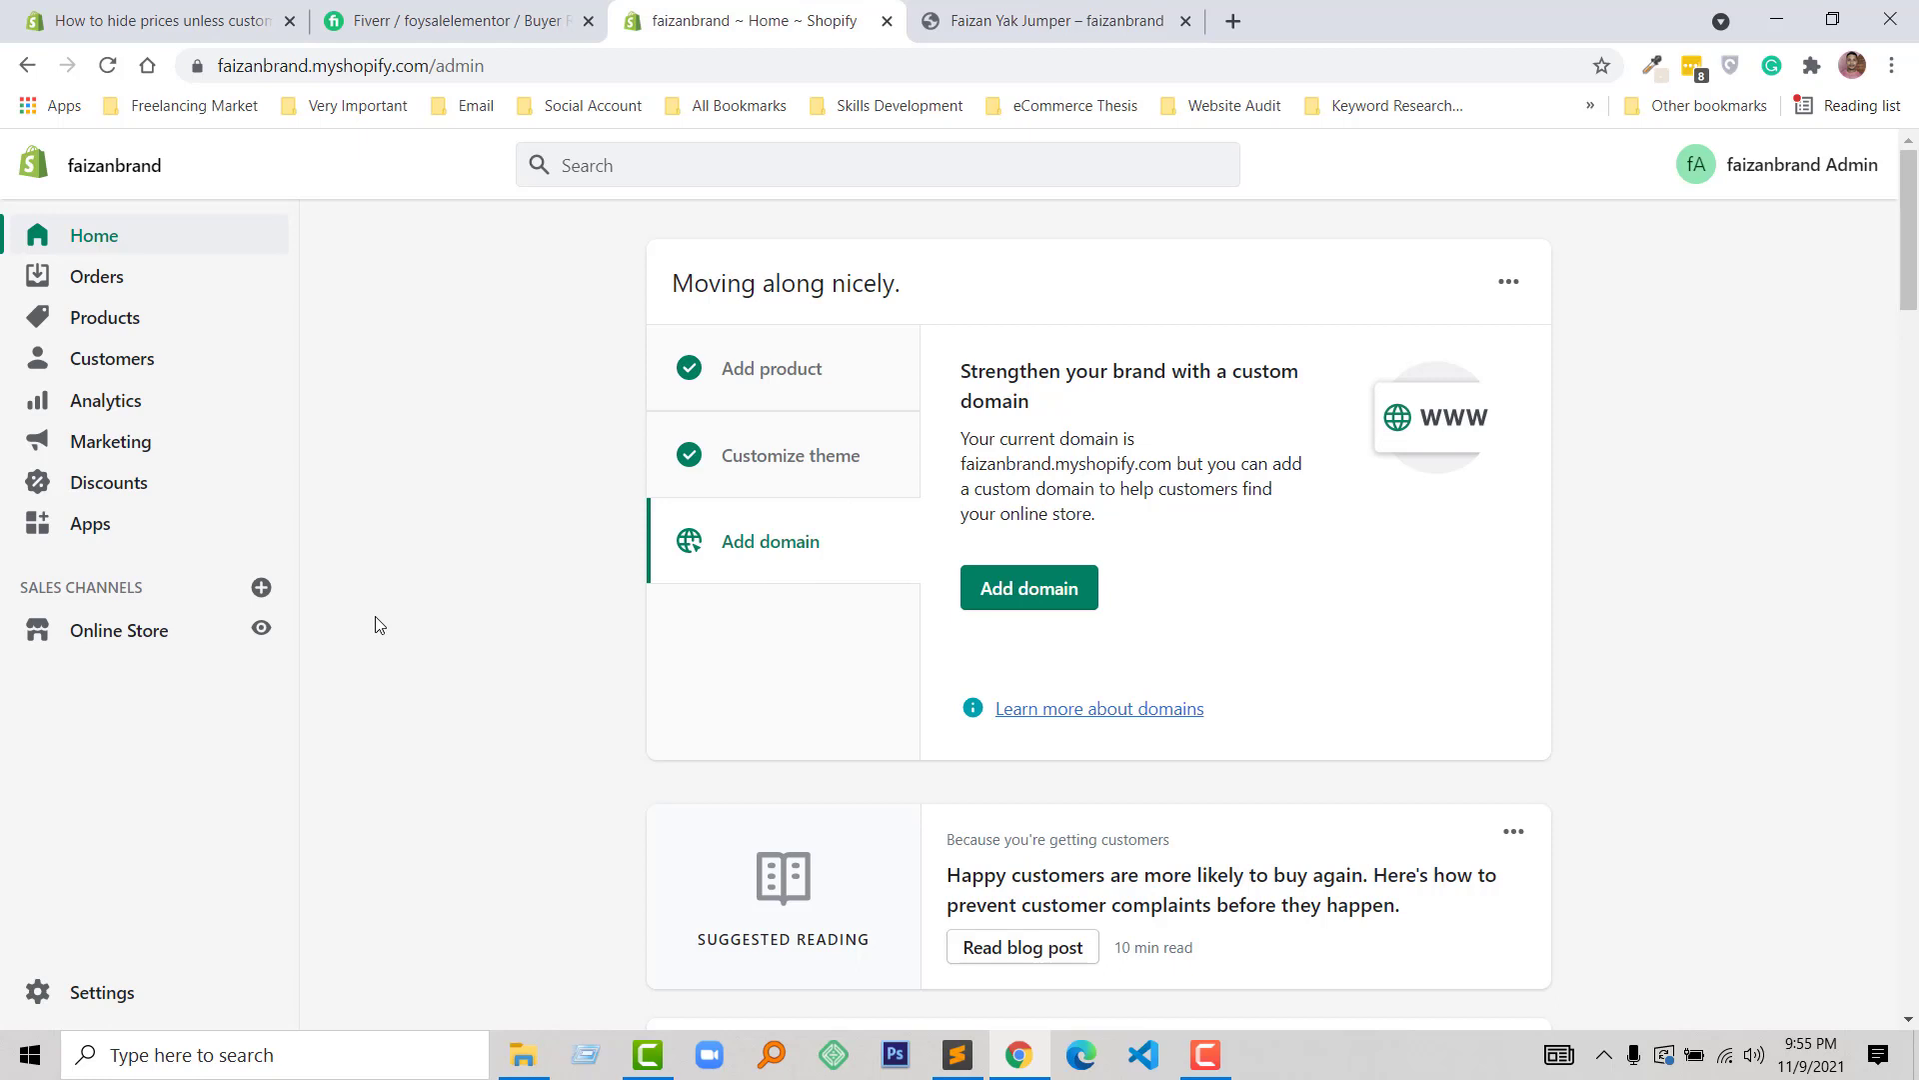
pyautogui.click(201, 643)
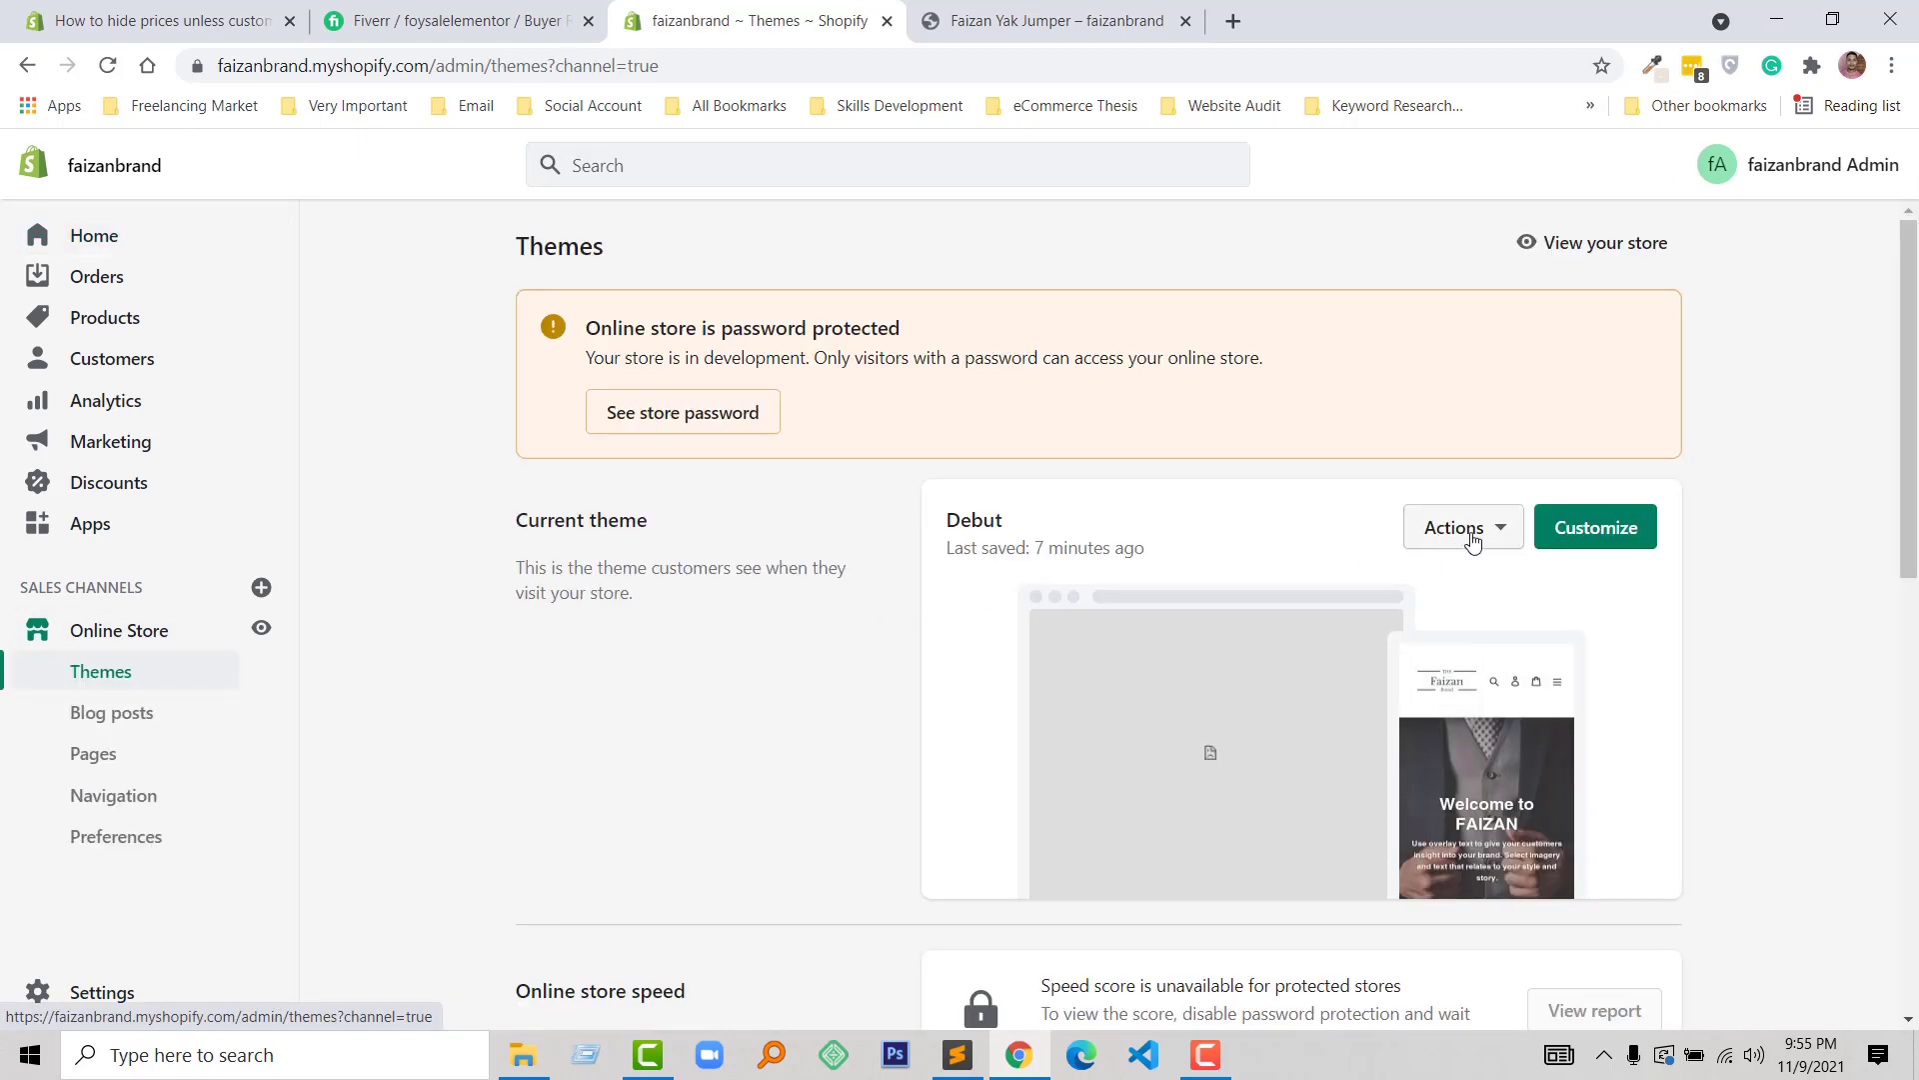
pyautogui.click(1499, 528)
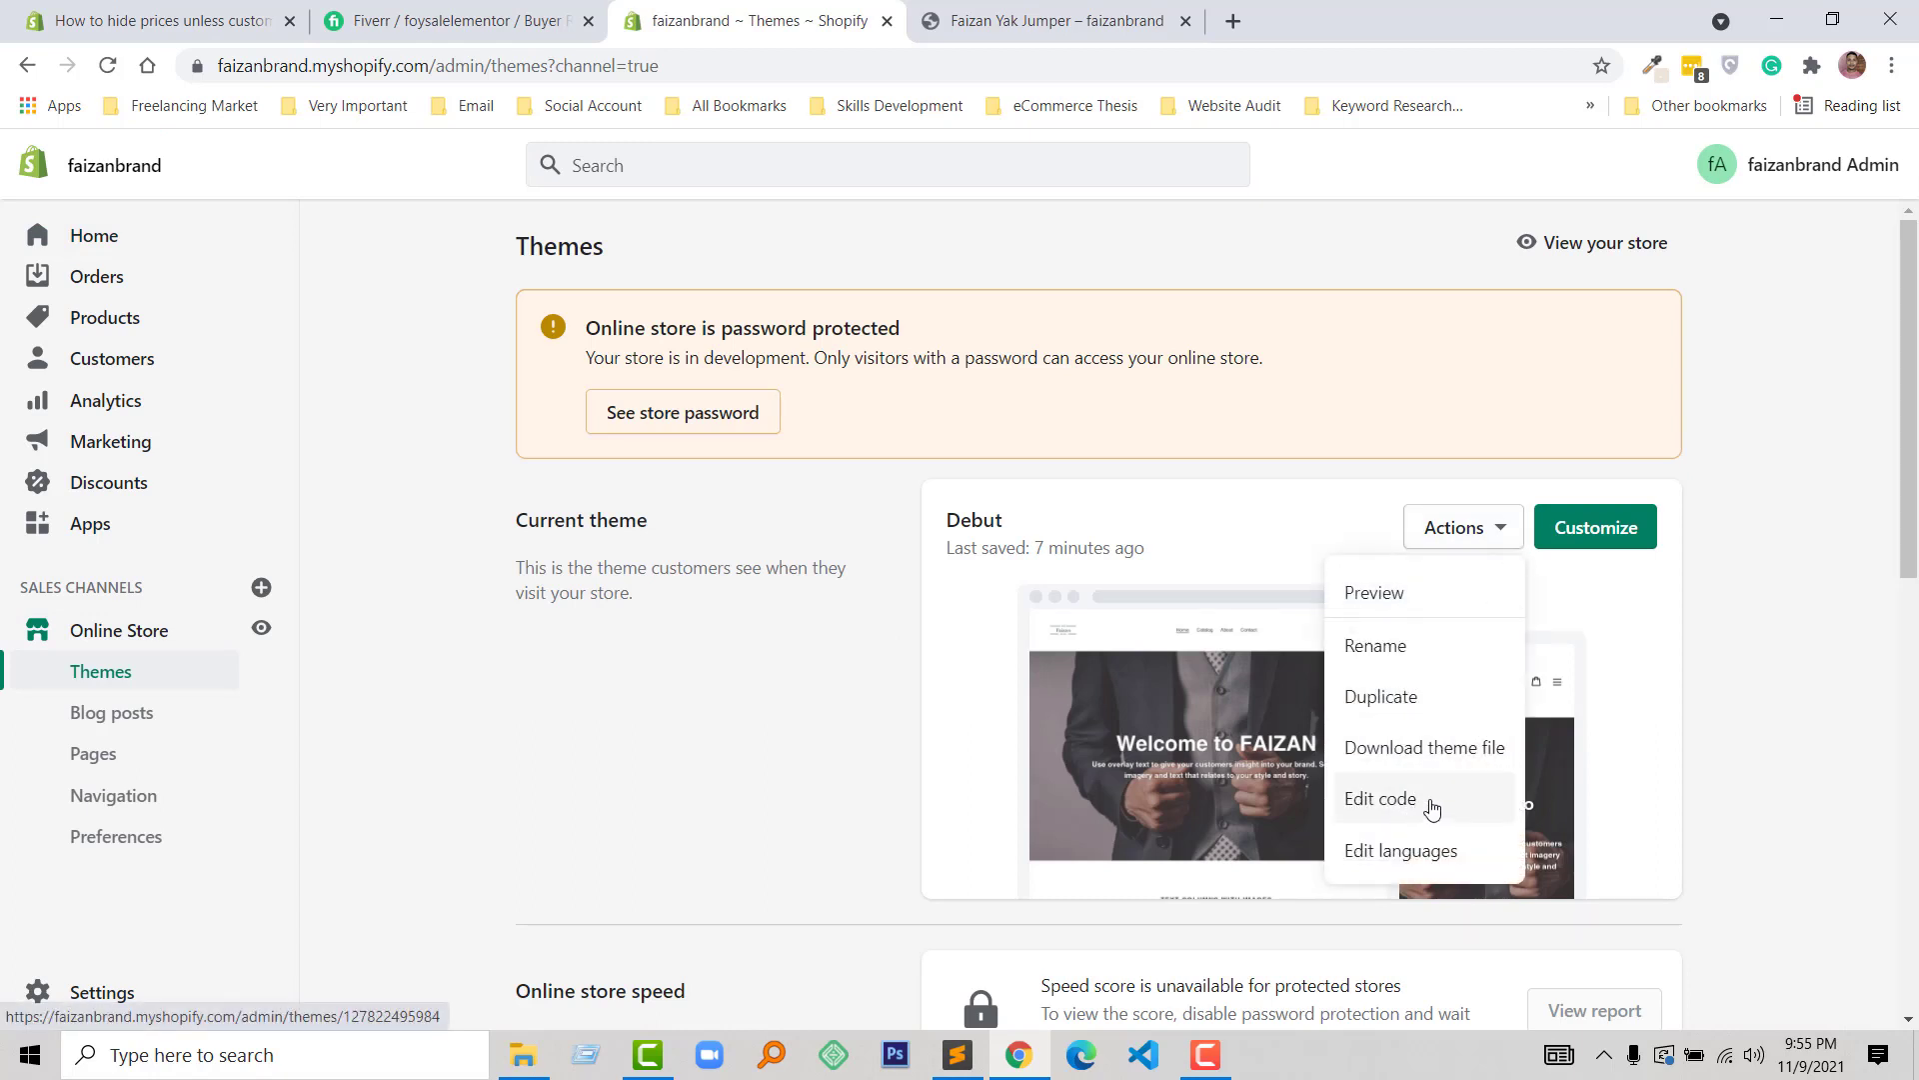
pyautogui.click(1463, 809)
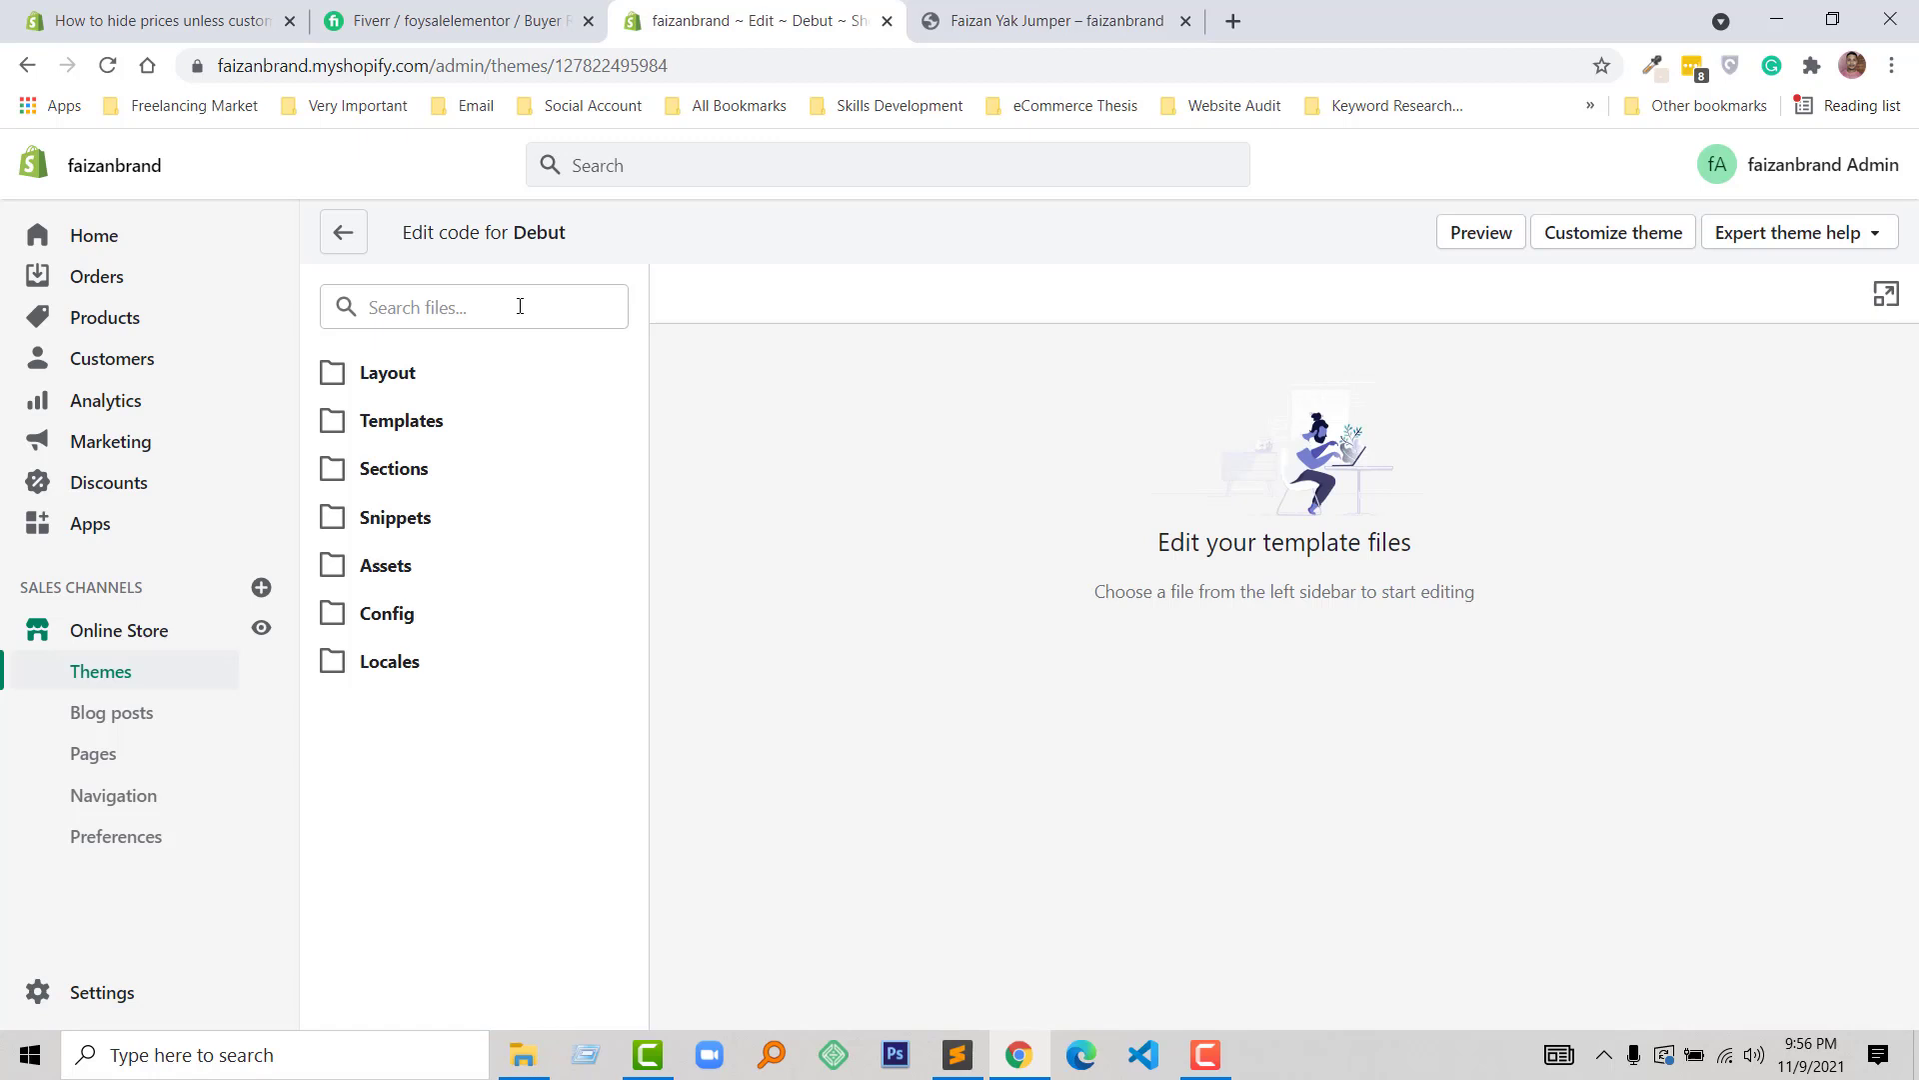
pyautogui.click(519, 306)
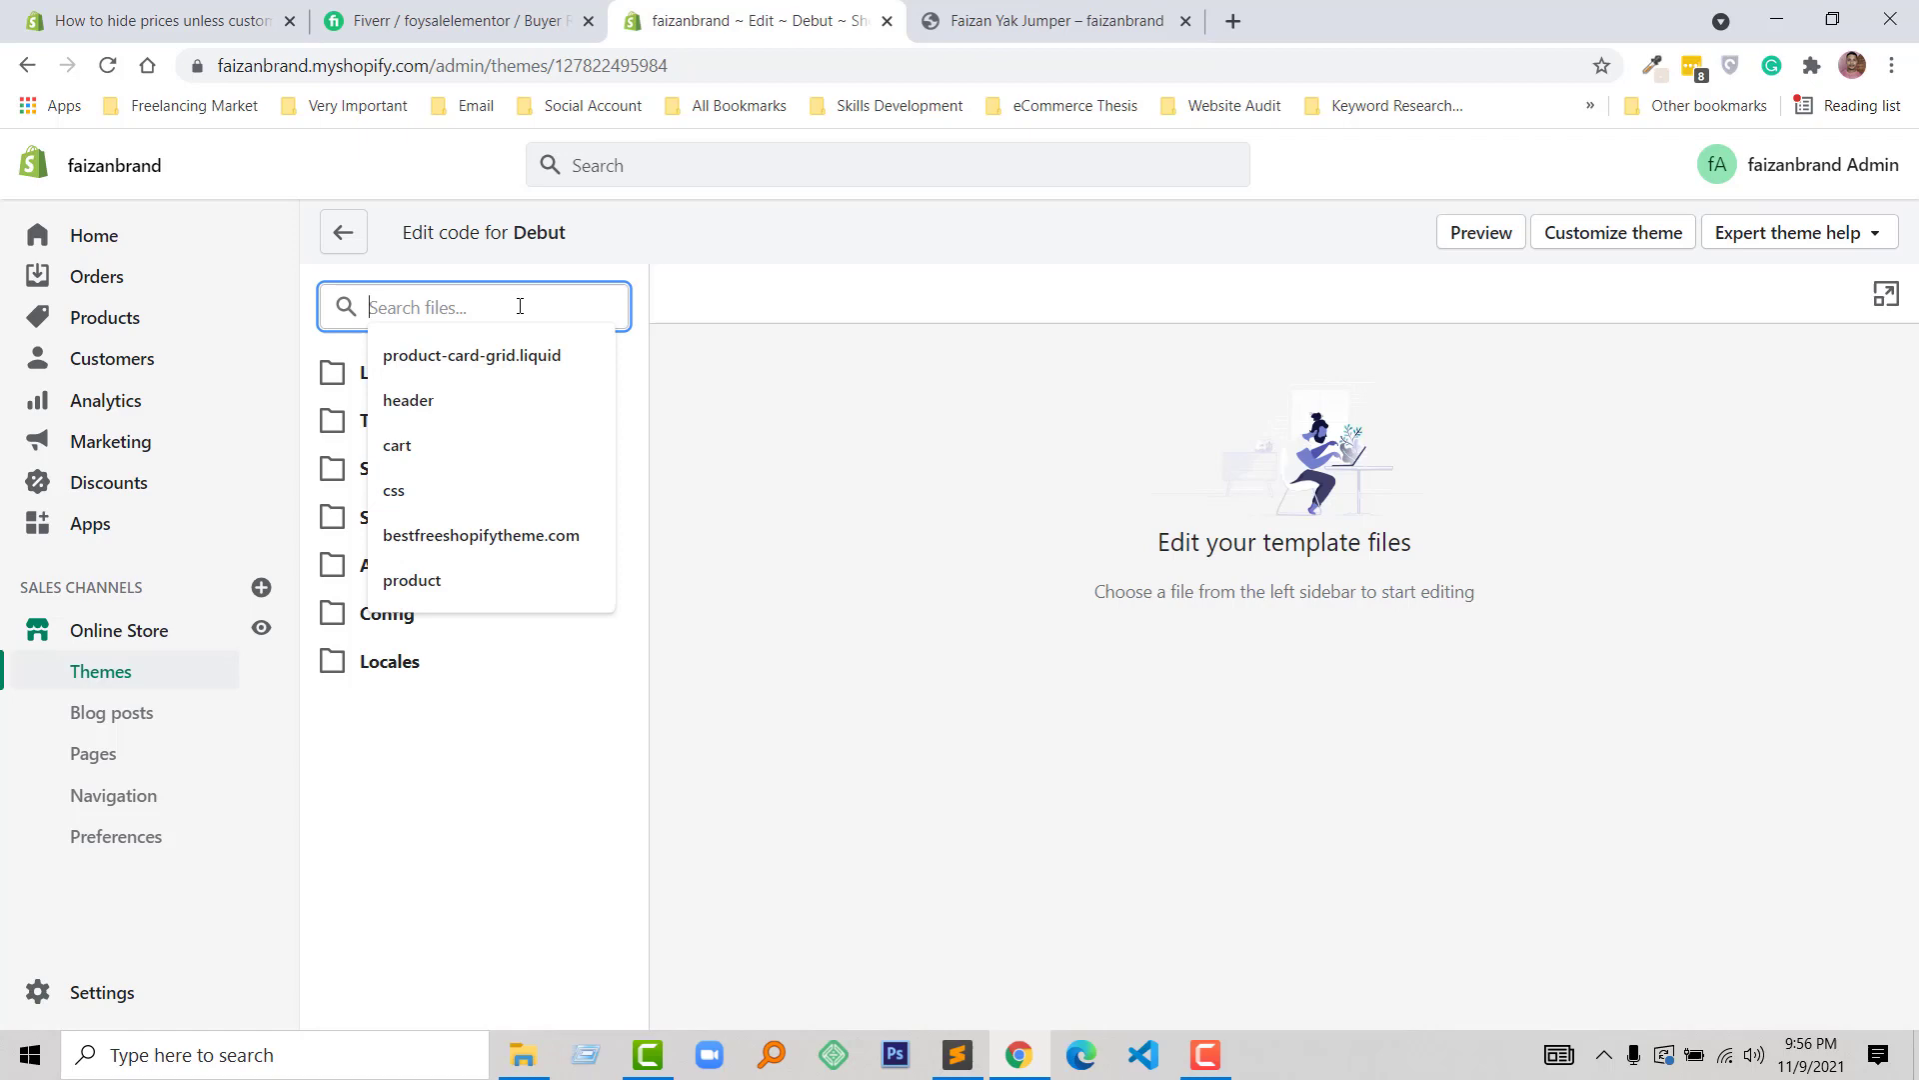
pyautogui.write('pro')
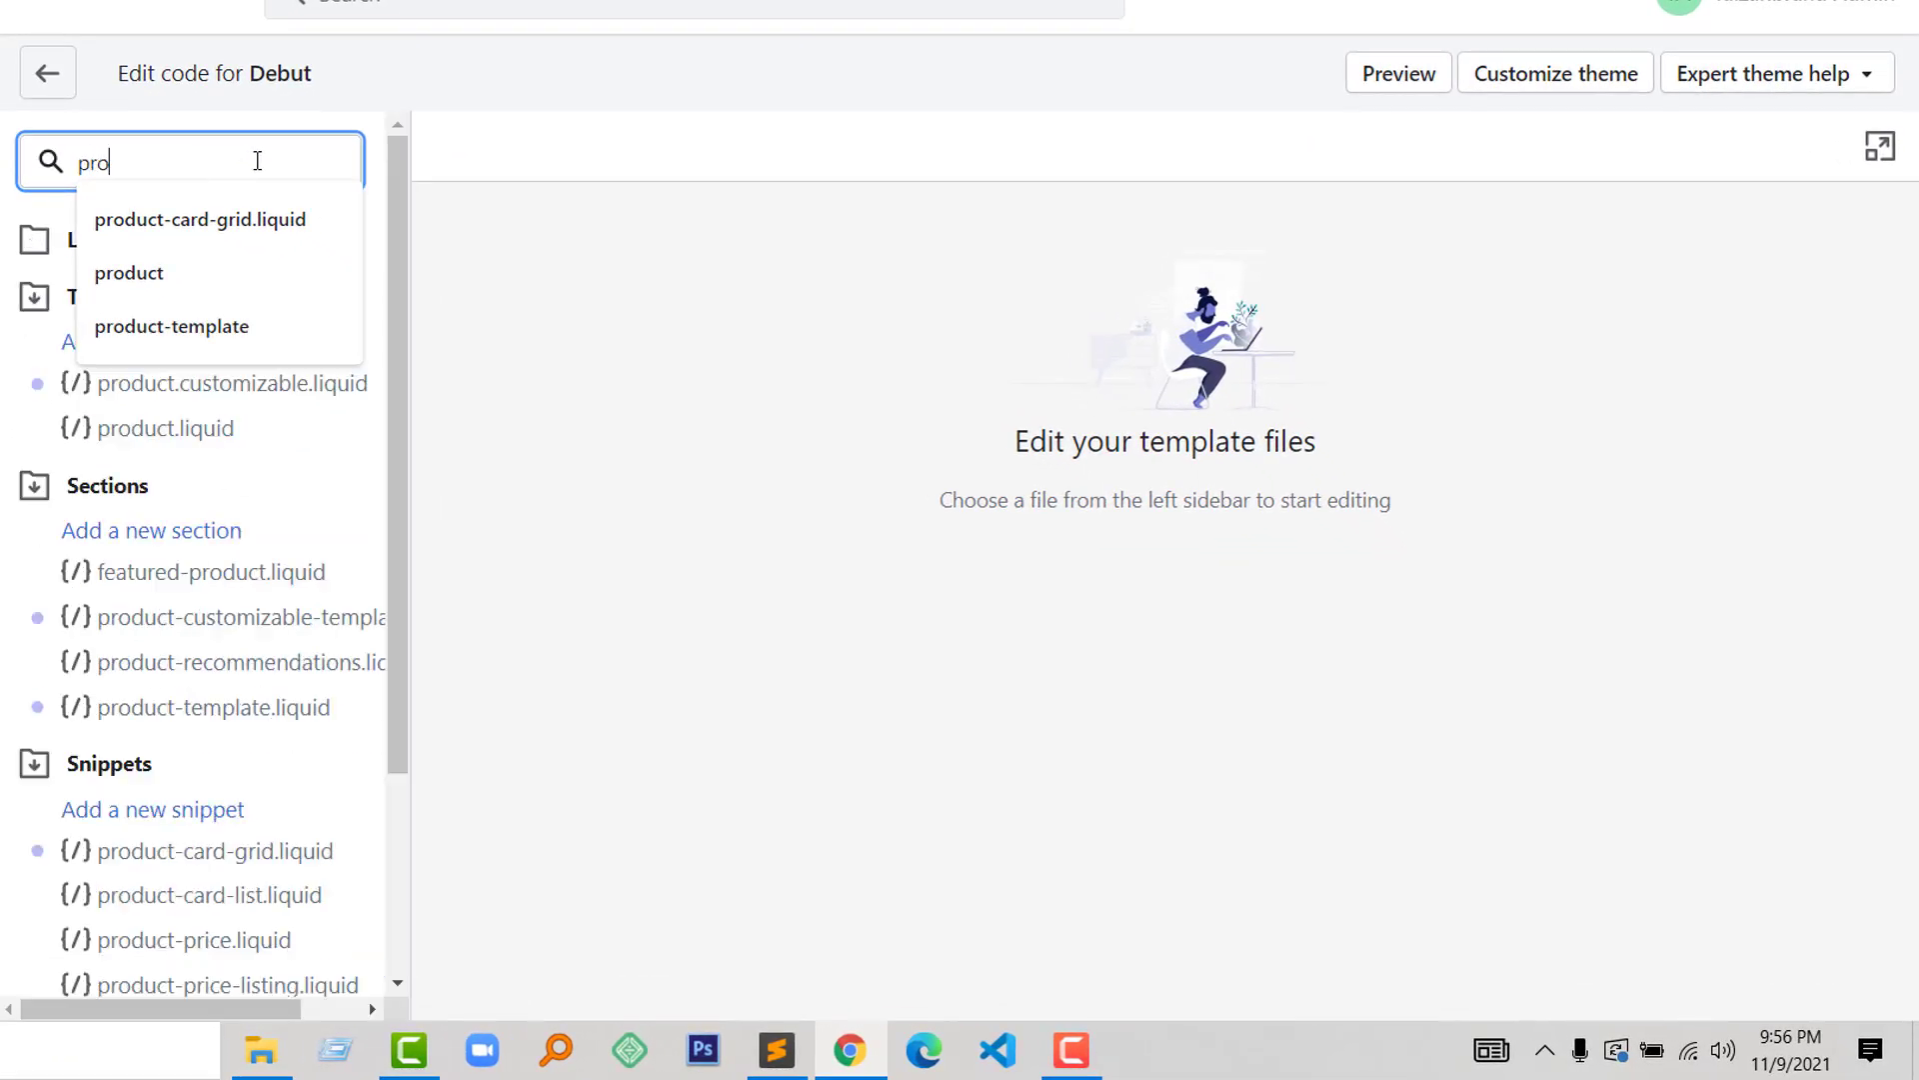
pyautogui.write('duct-template')
pyautogui.click(236, 334)
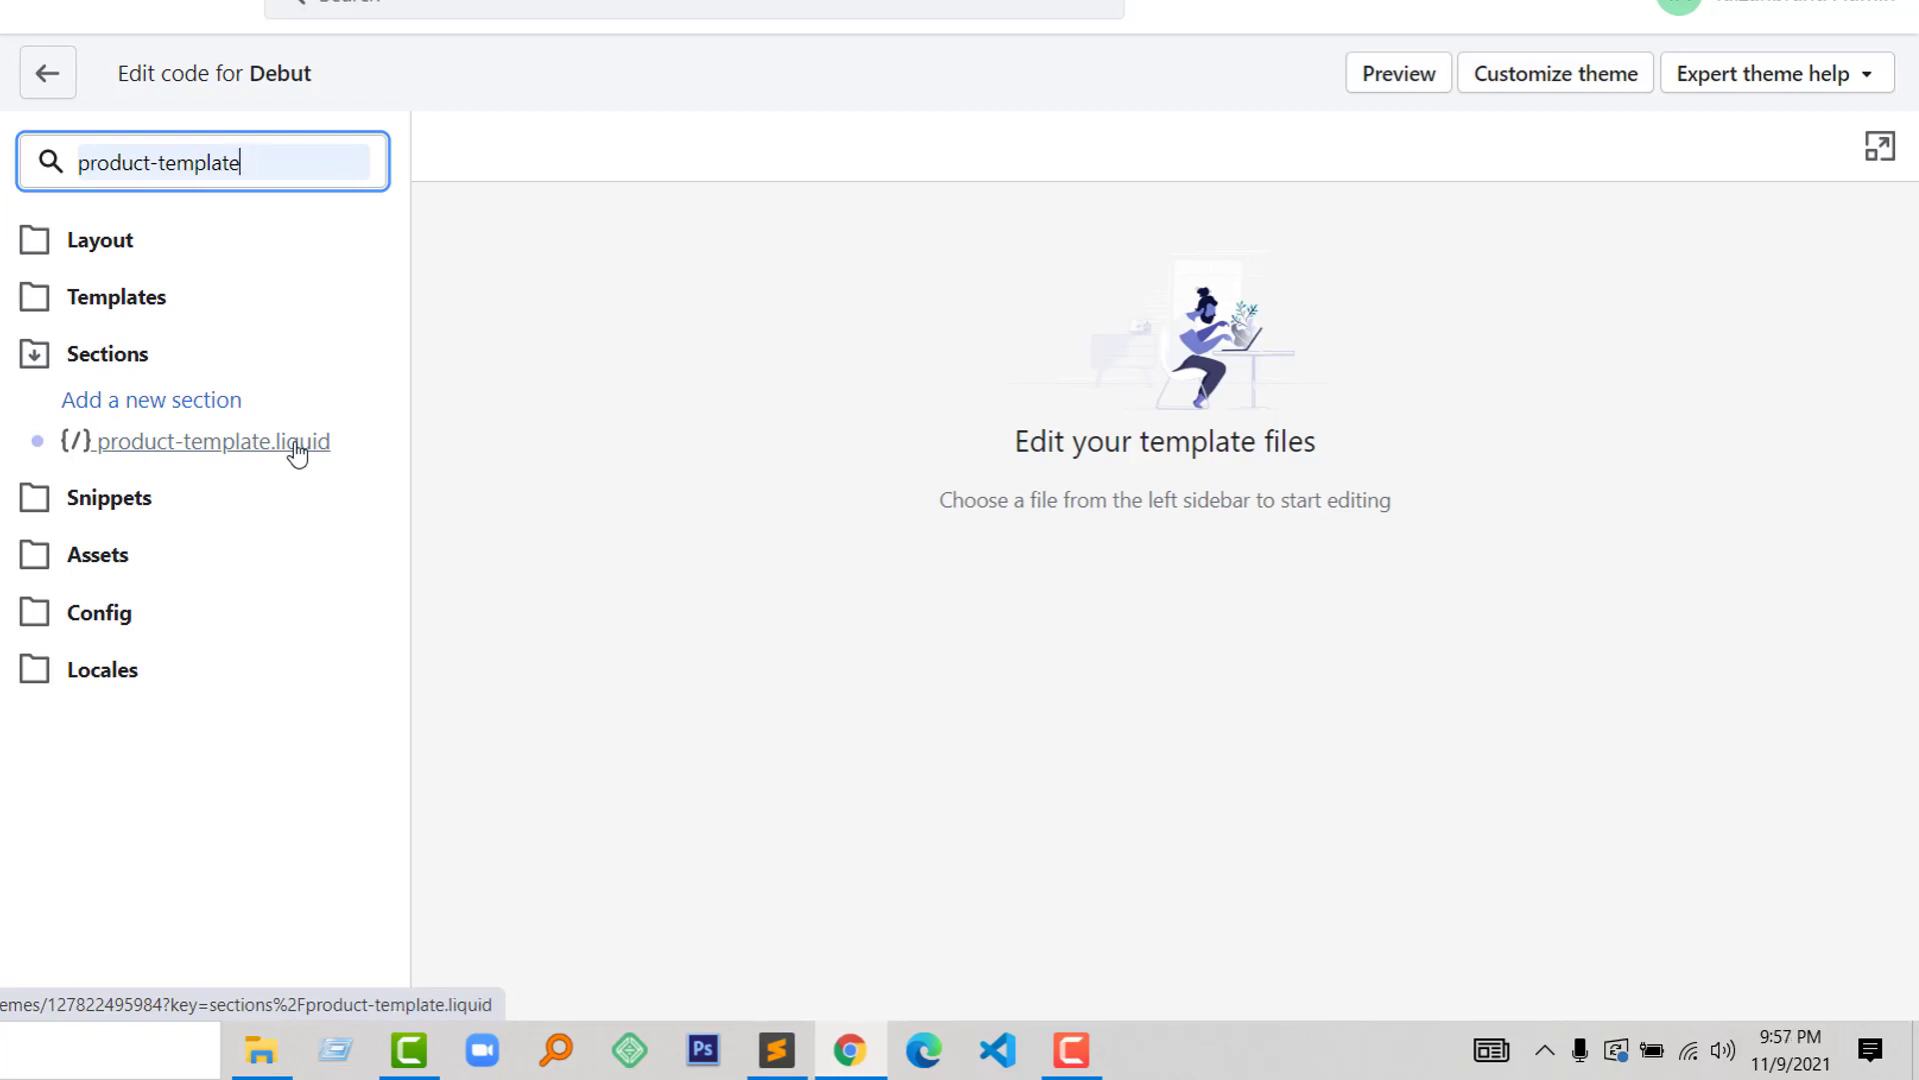
# Open product-template.liquid and start a find in its code for product-price
pyautogui.click(296, 443)
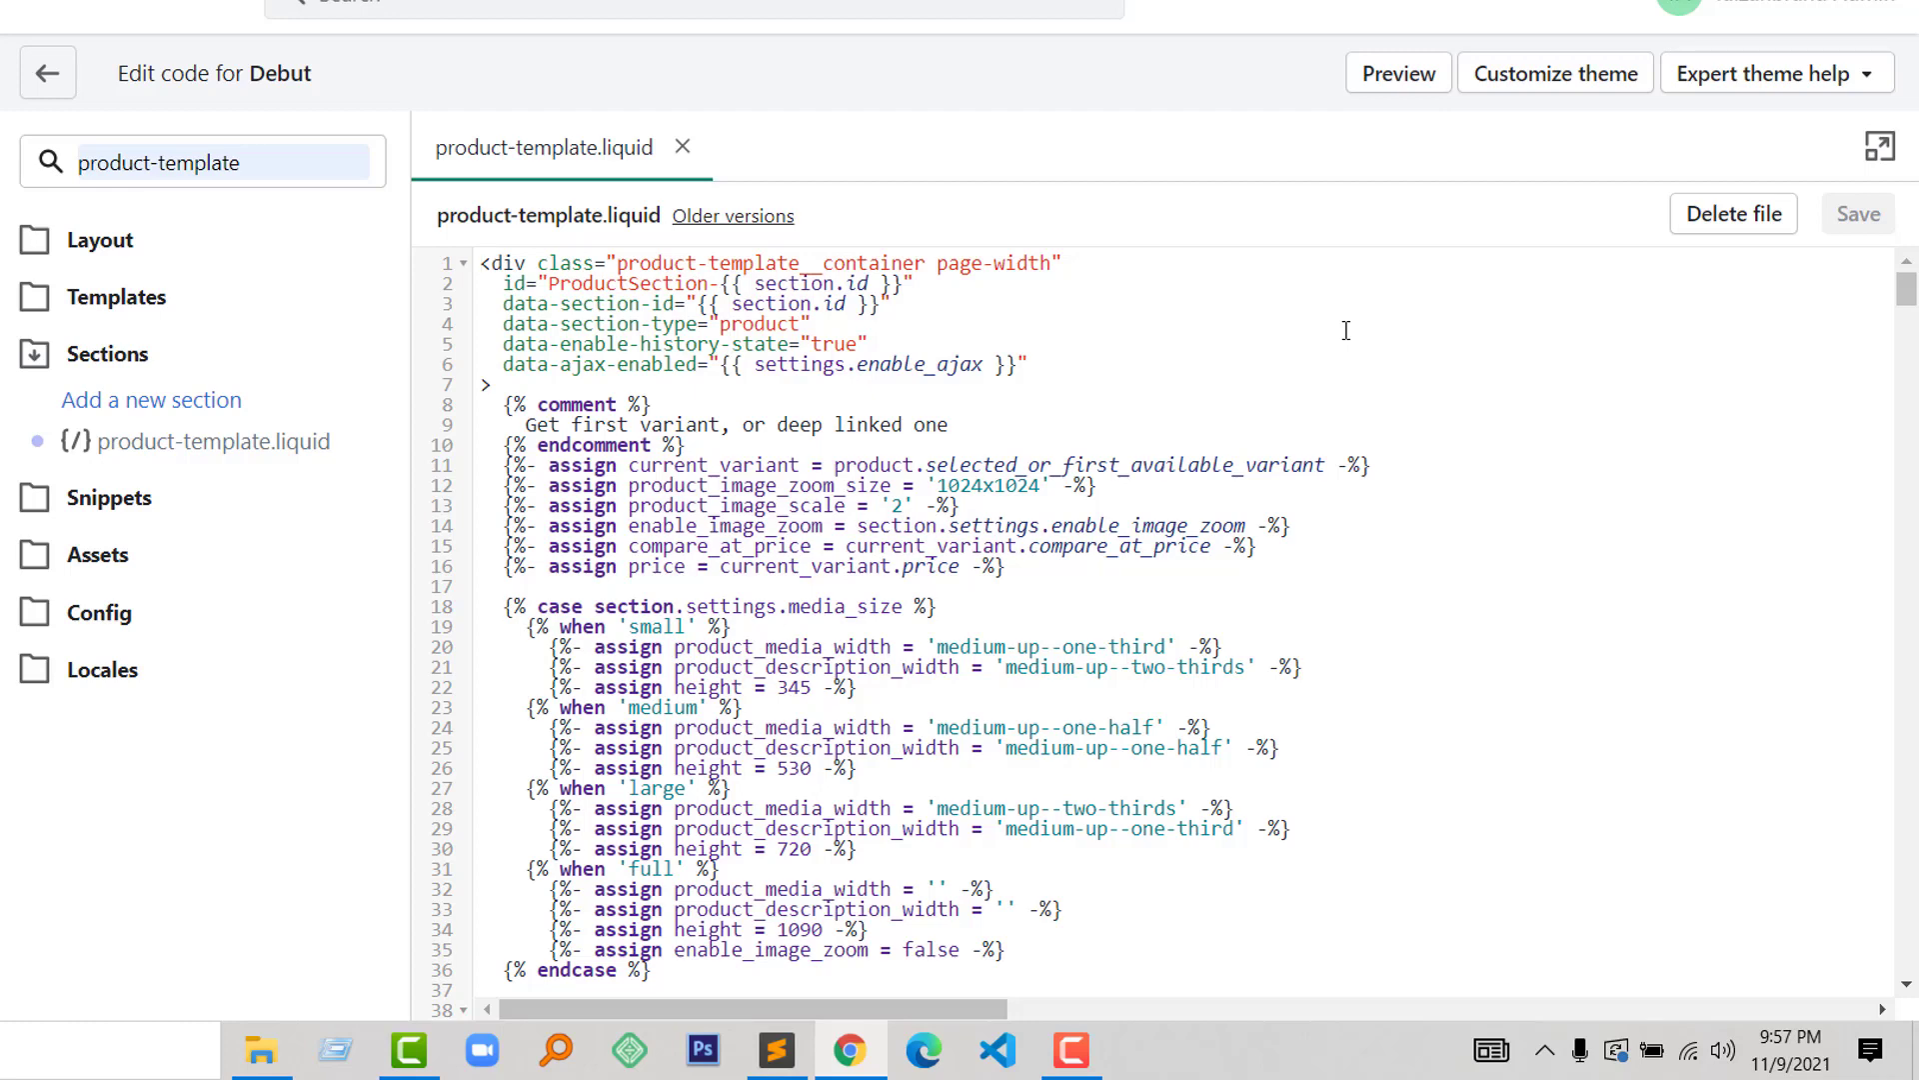
pyautogui.click(1344, 331)
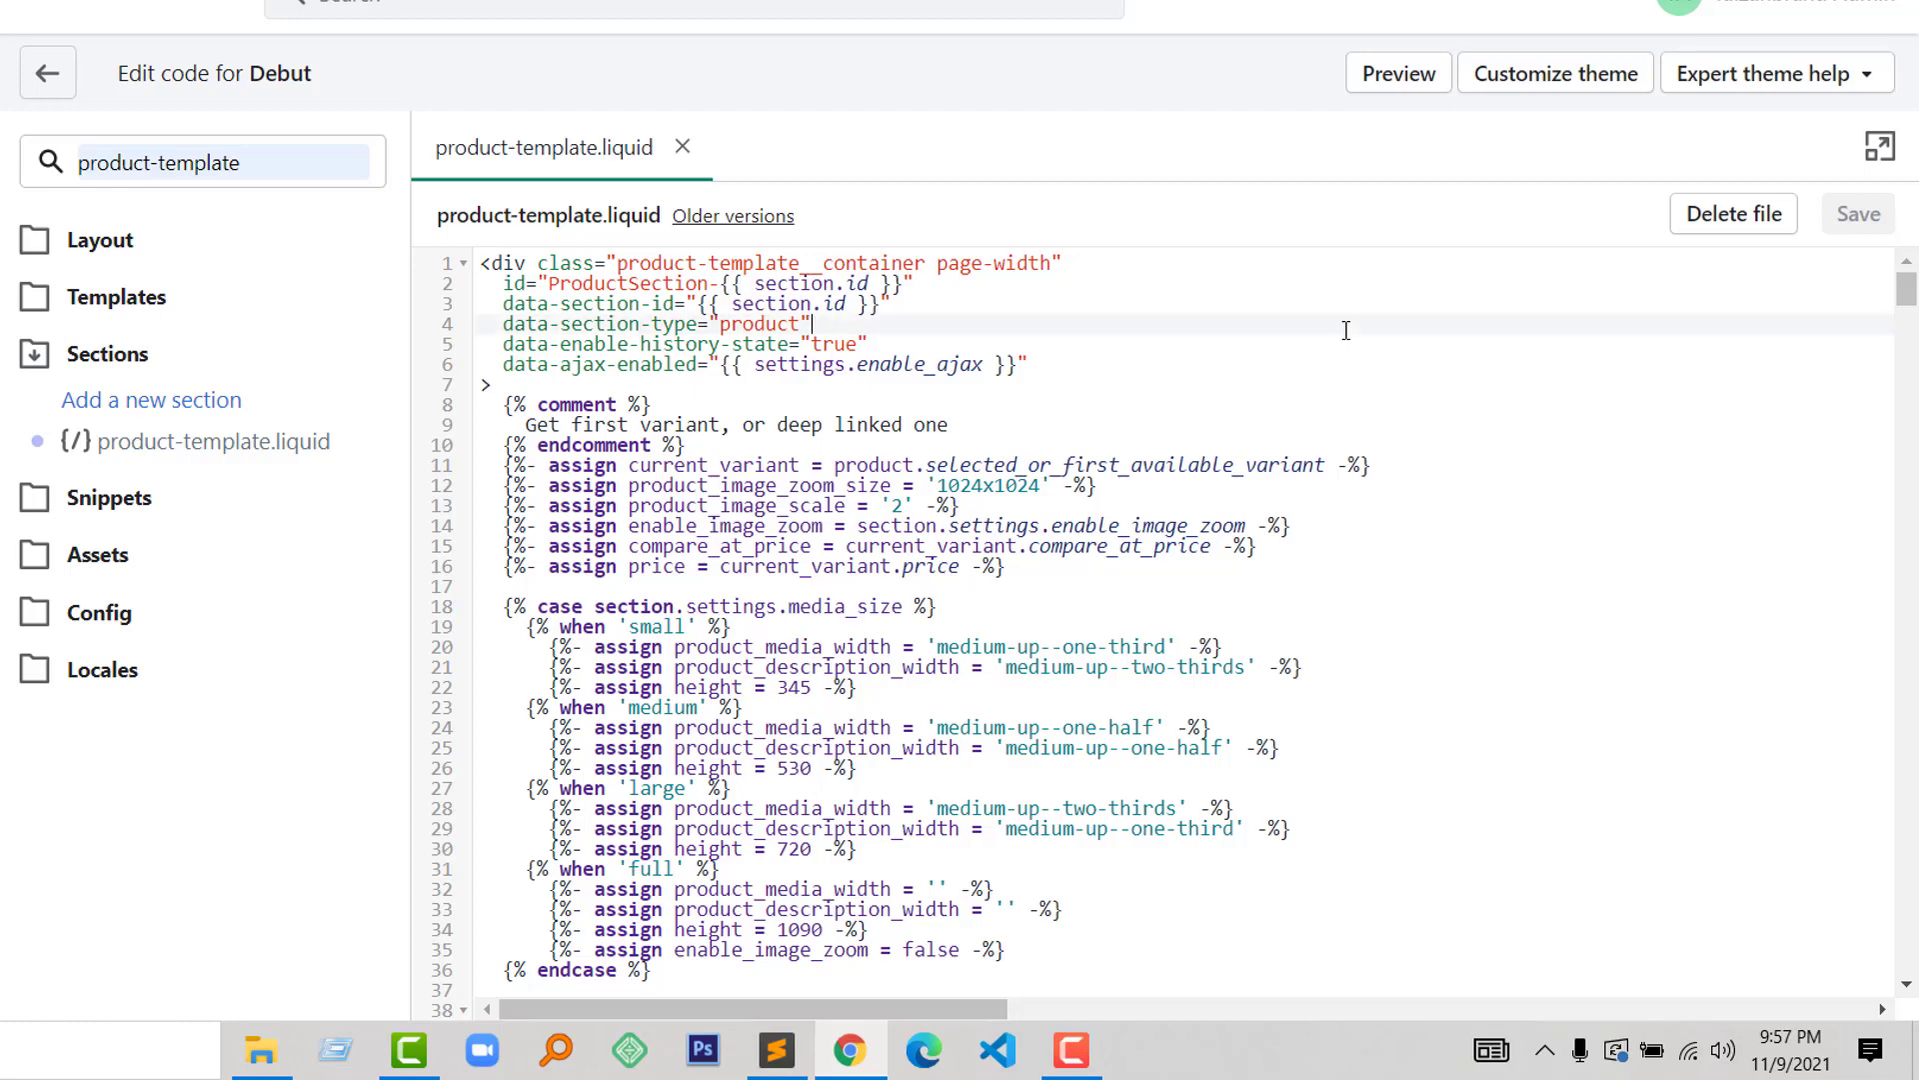
pyautogui.hotkey('ctrl', 'f')
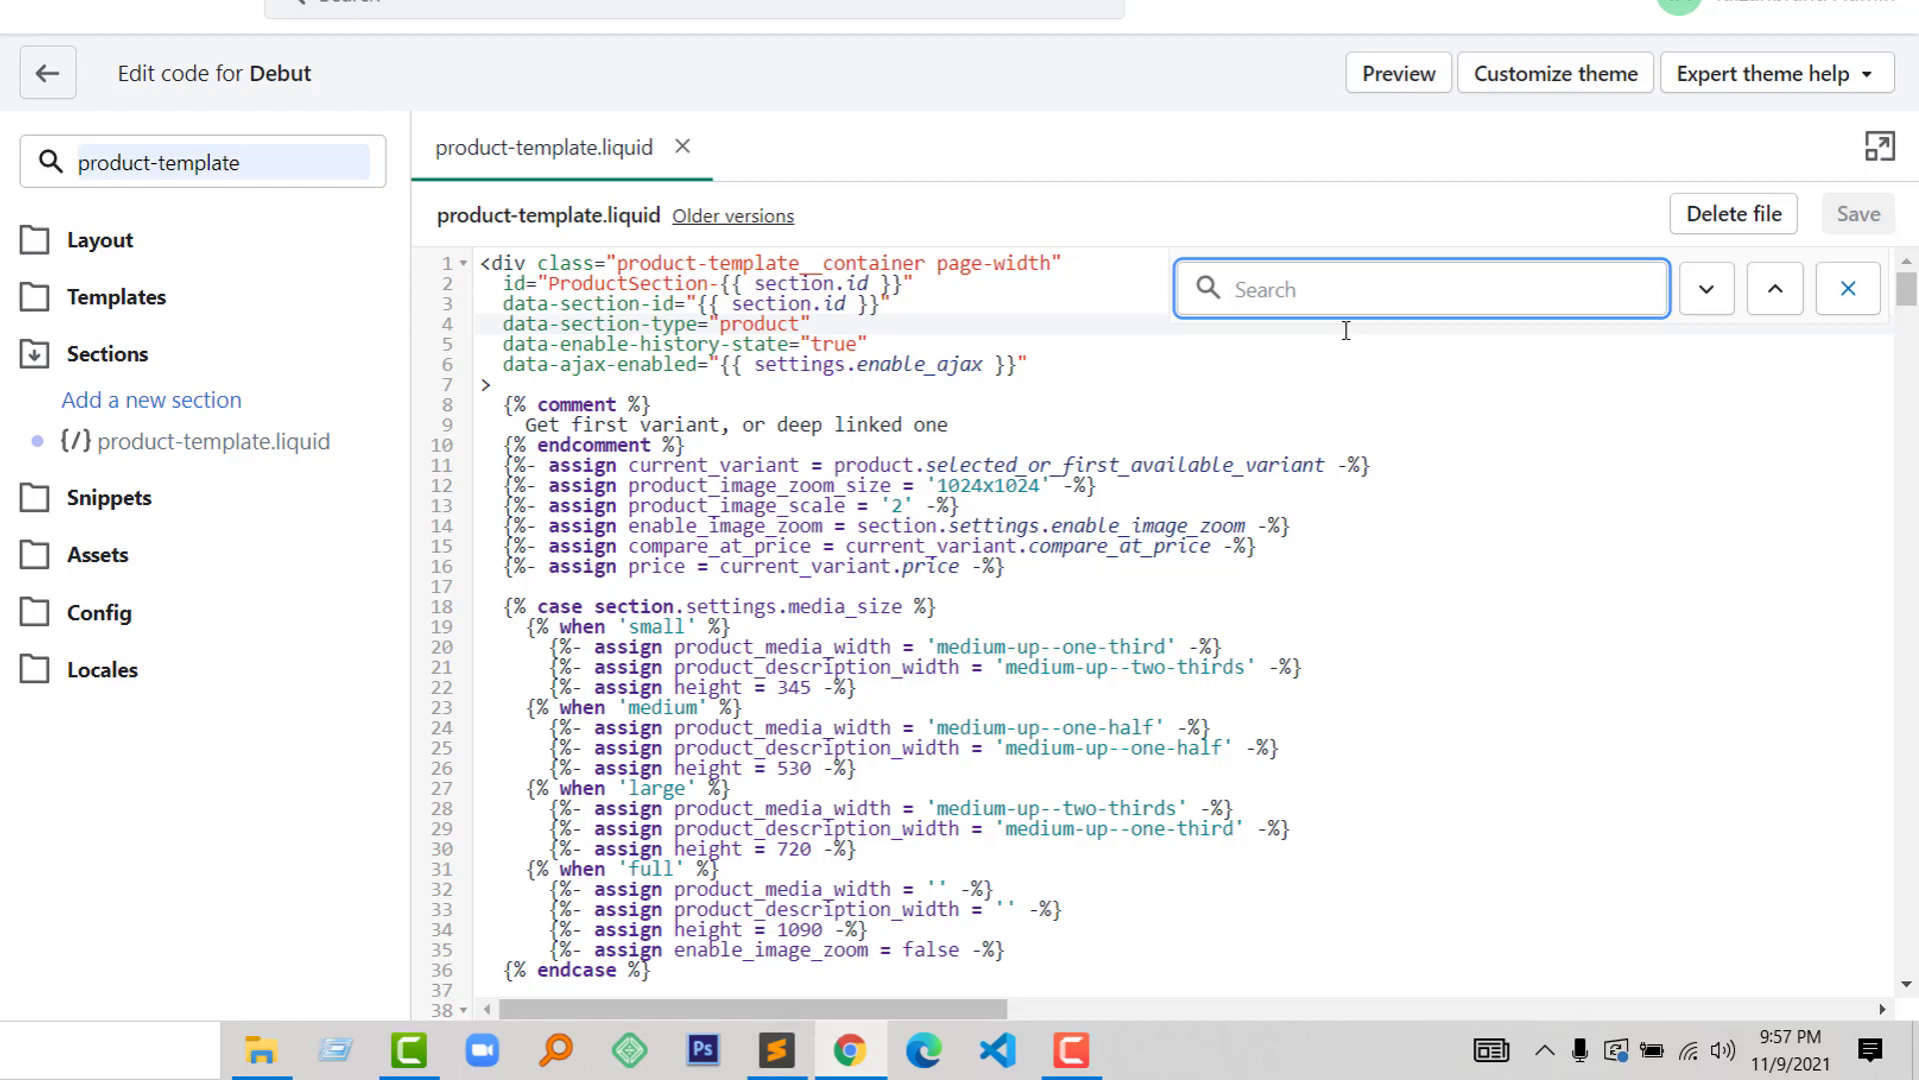
pyautogui.write('product')
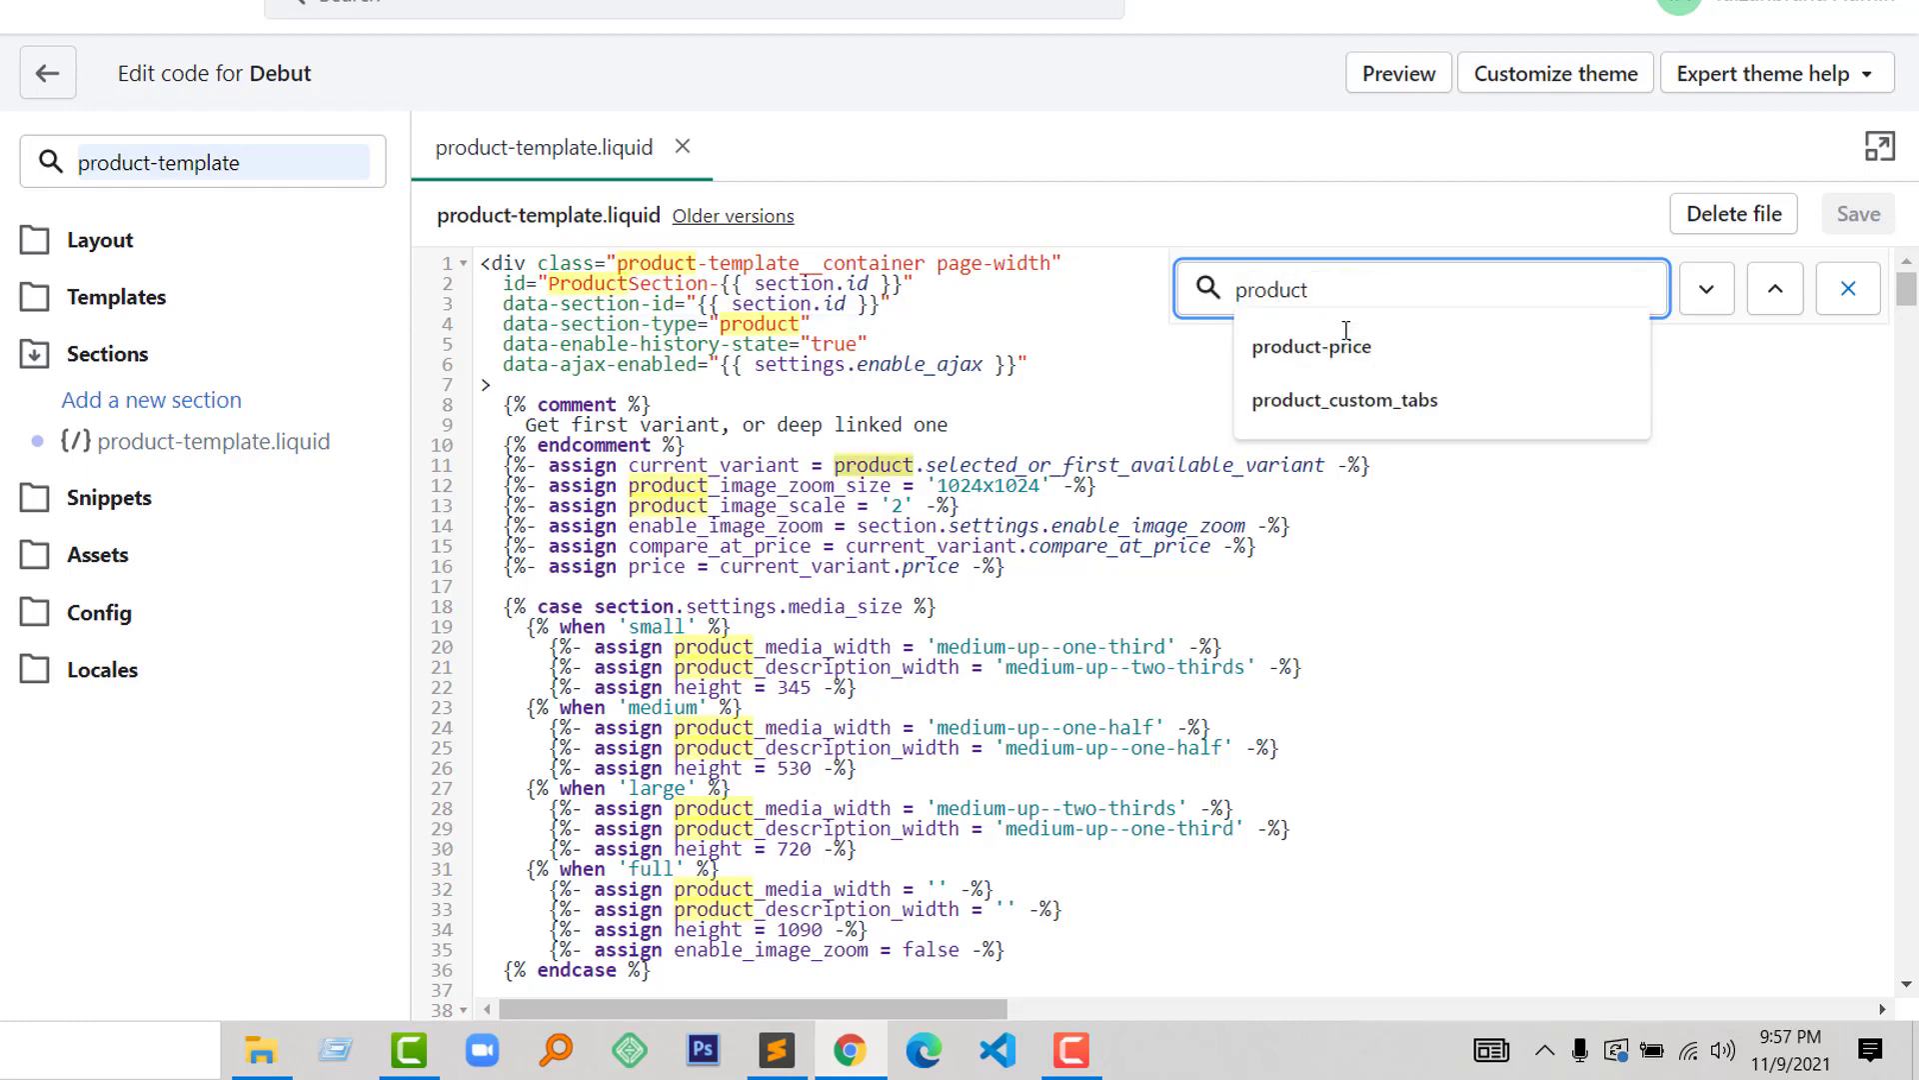
pyautogui.write('-pr')
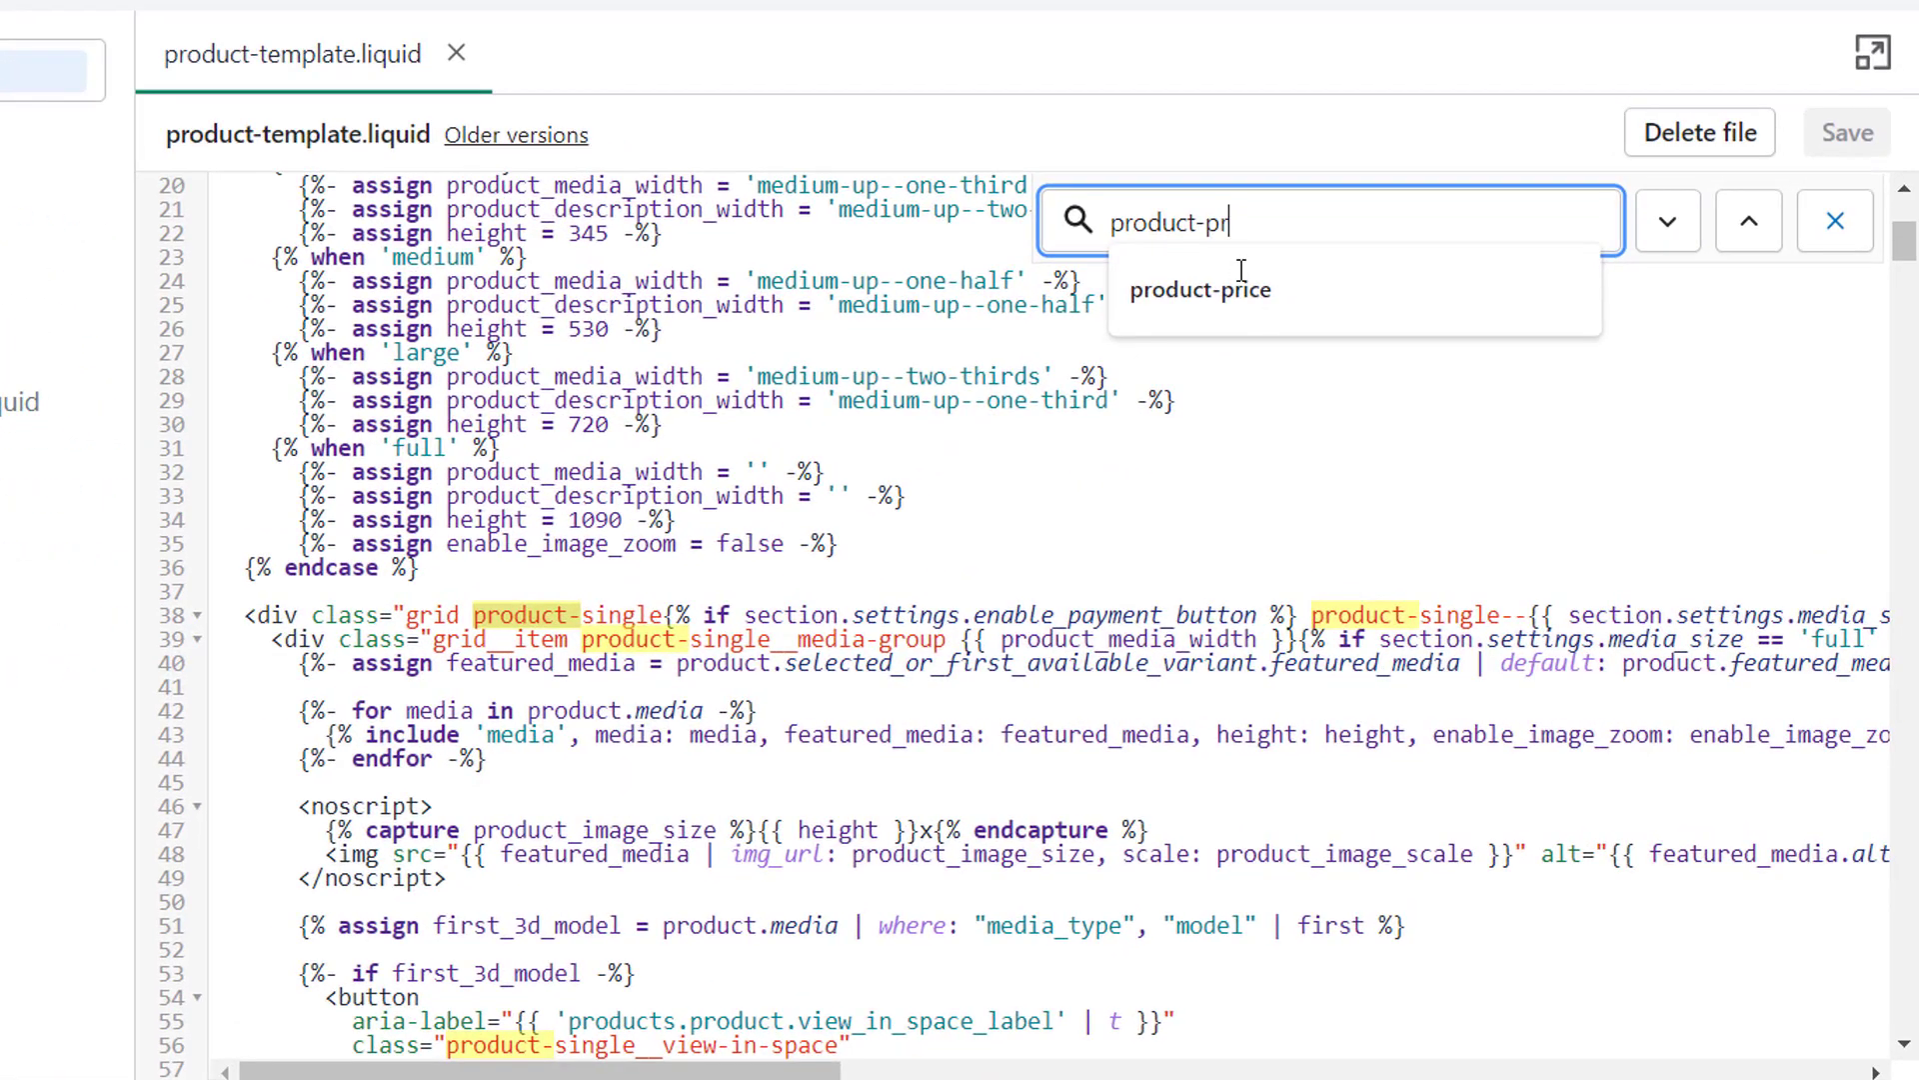
pyautogui.write('ice')
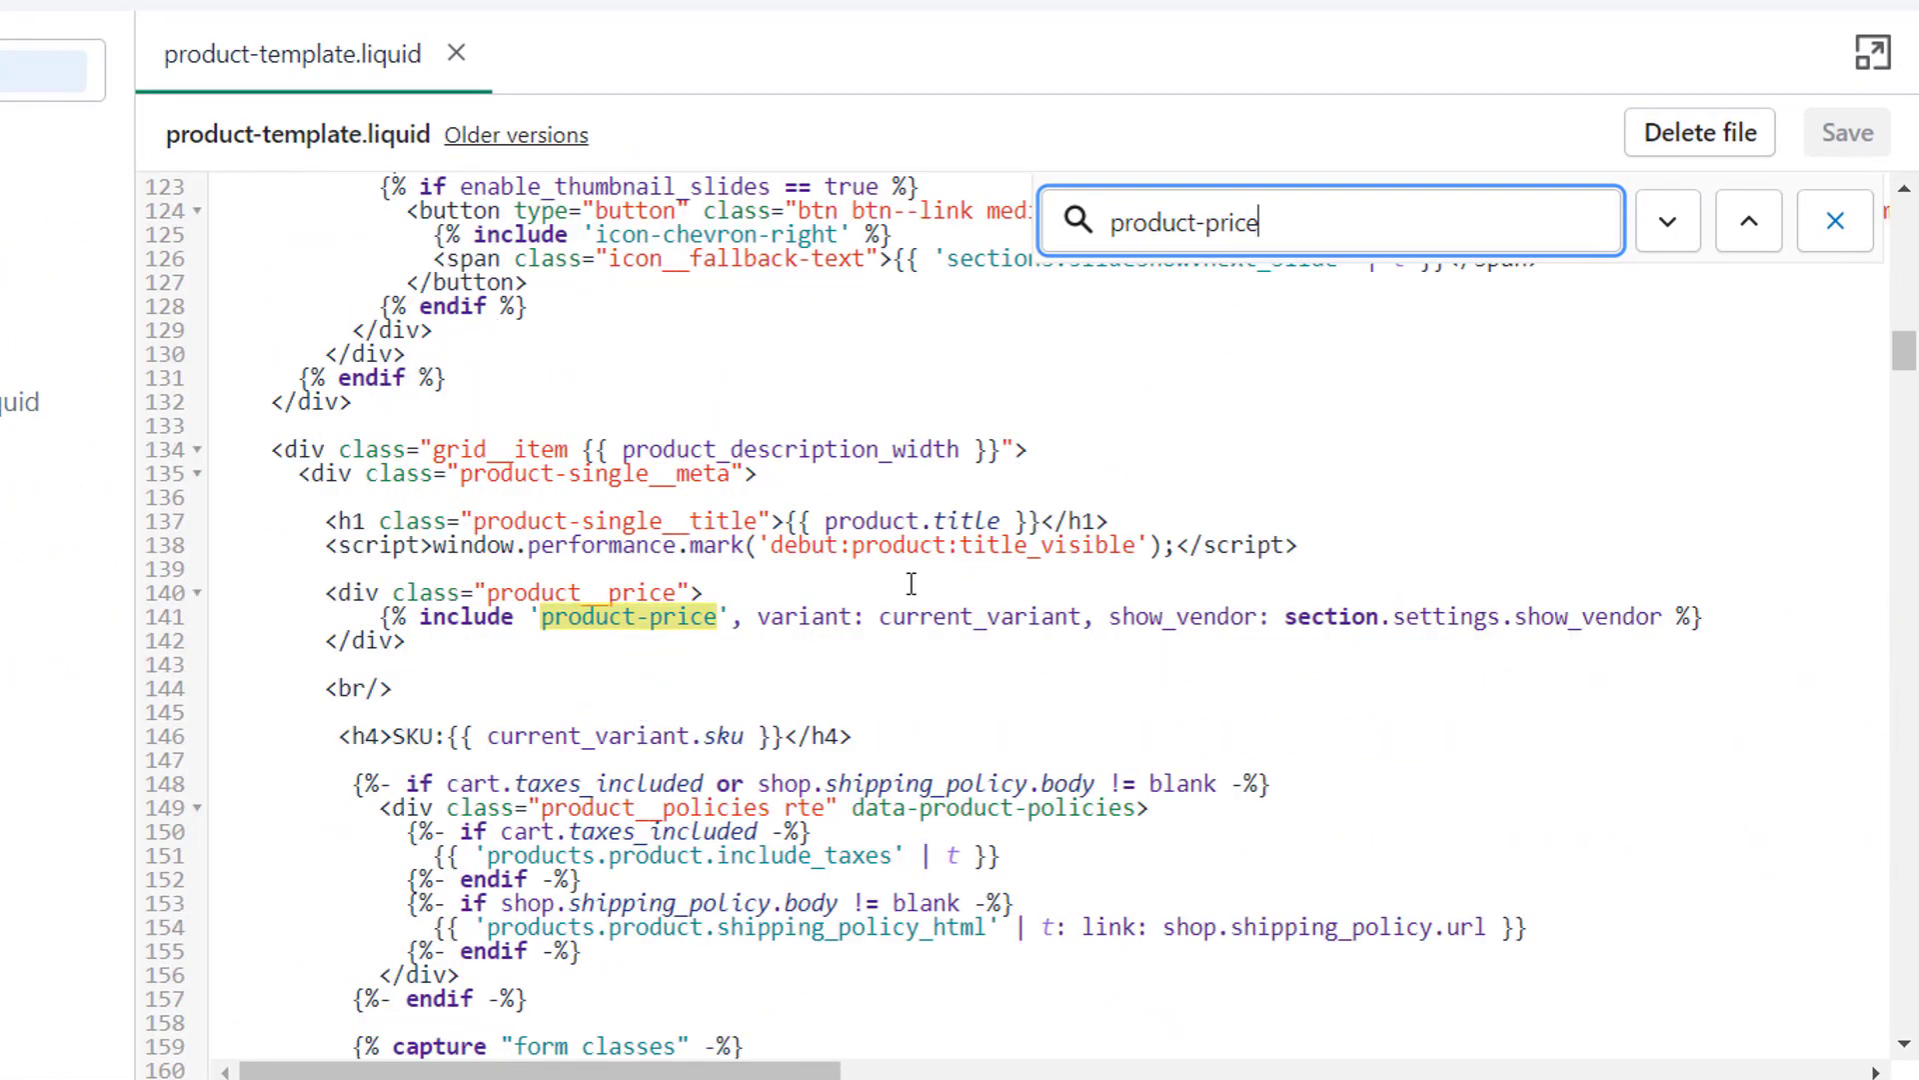
# Select the three-line product price block and add blank lines around it
pyautogui.click(448, 636)
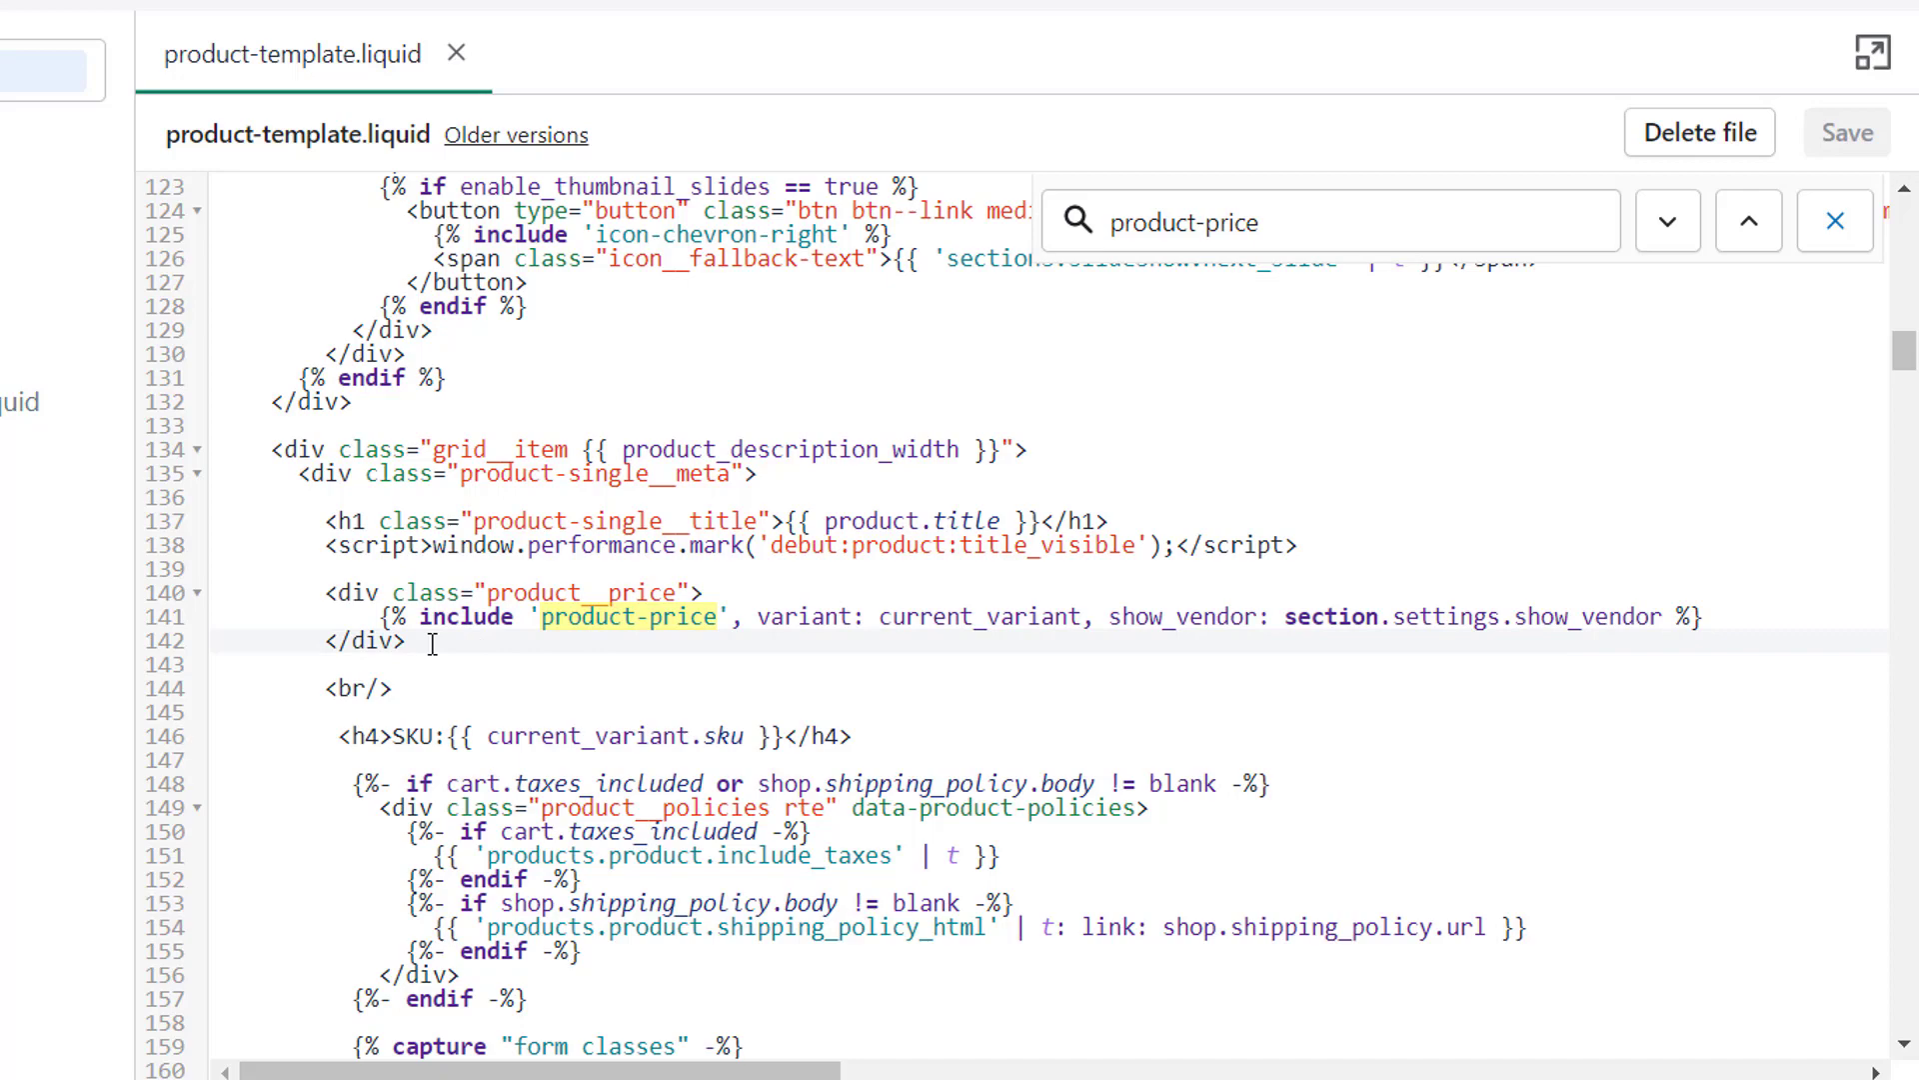
pyautogui.moveTo(448, 637); pyautogui.dragTo(329, 602)
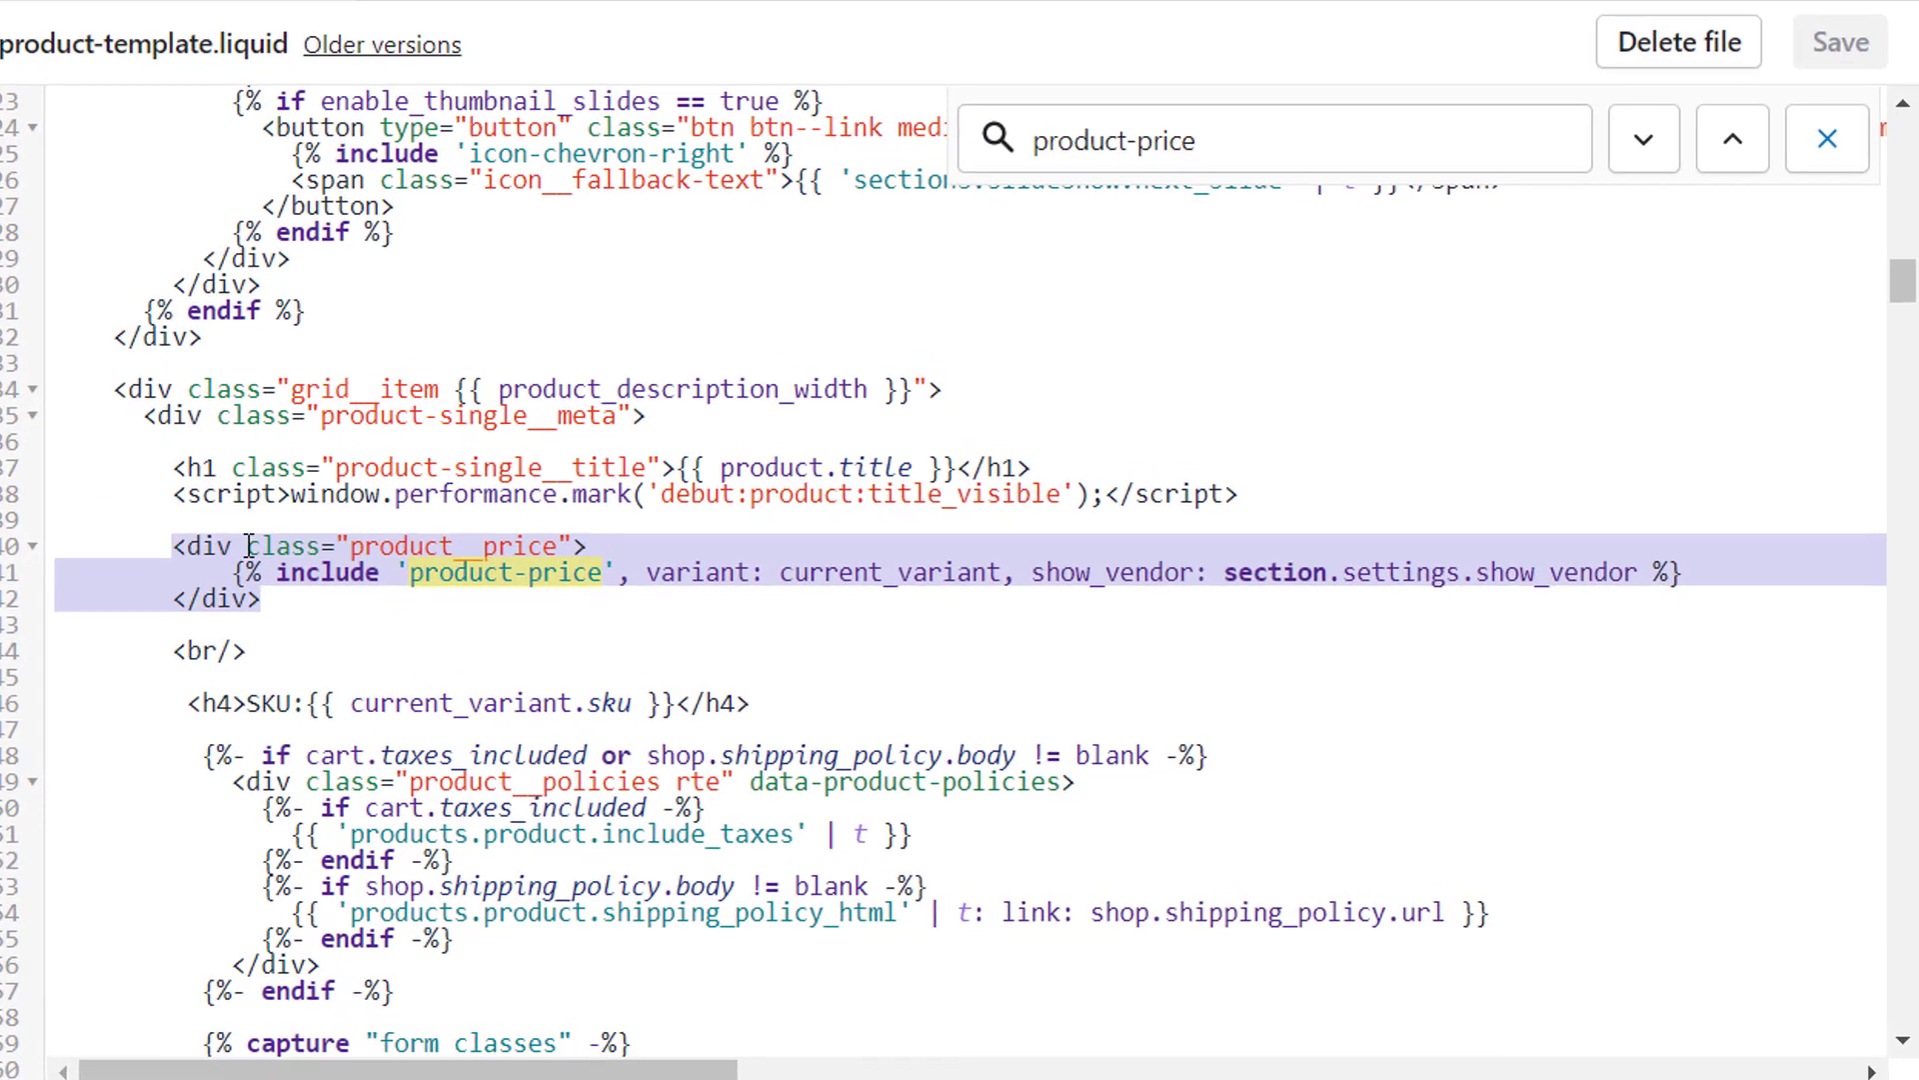
pyautogui.hotkey('ctrl', 'v')
pyautogui.press('Return')
pyautogui.press('Return')
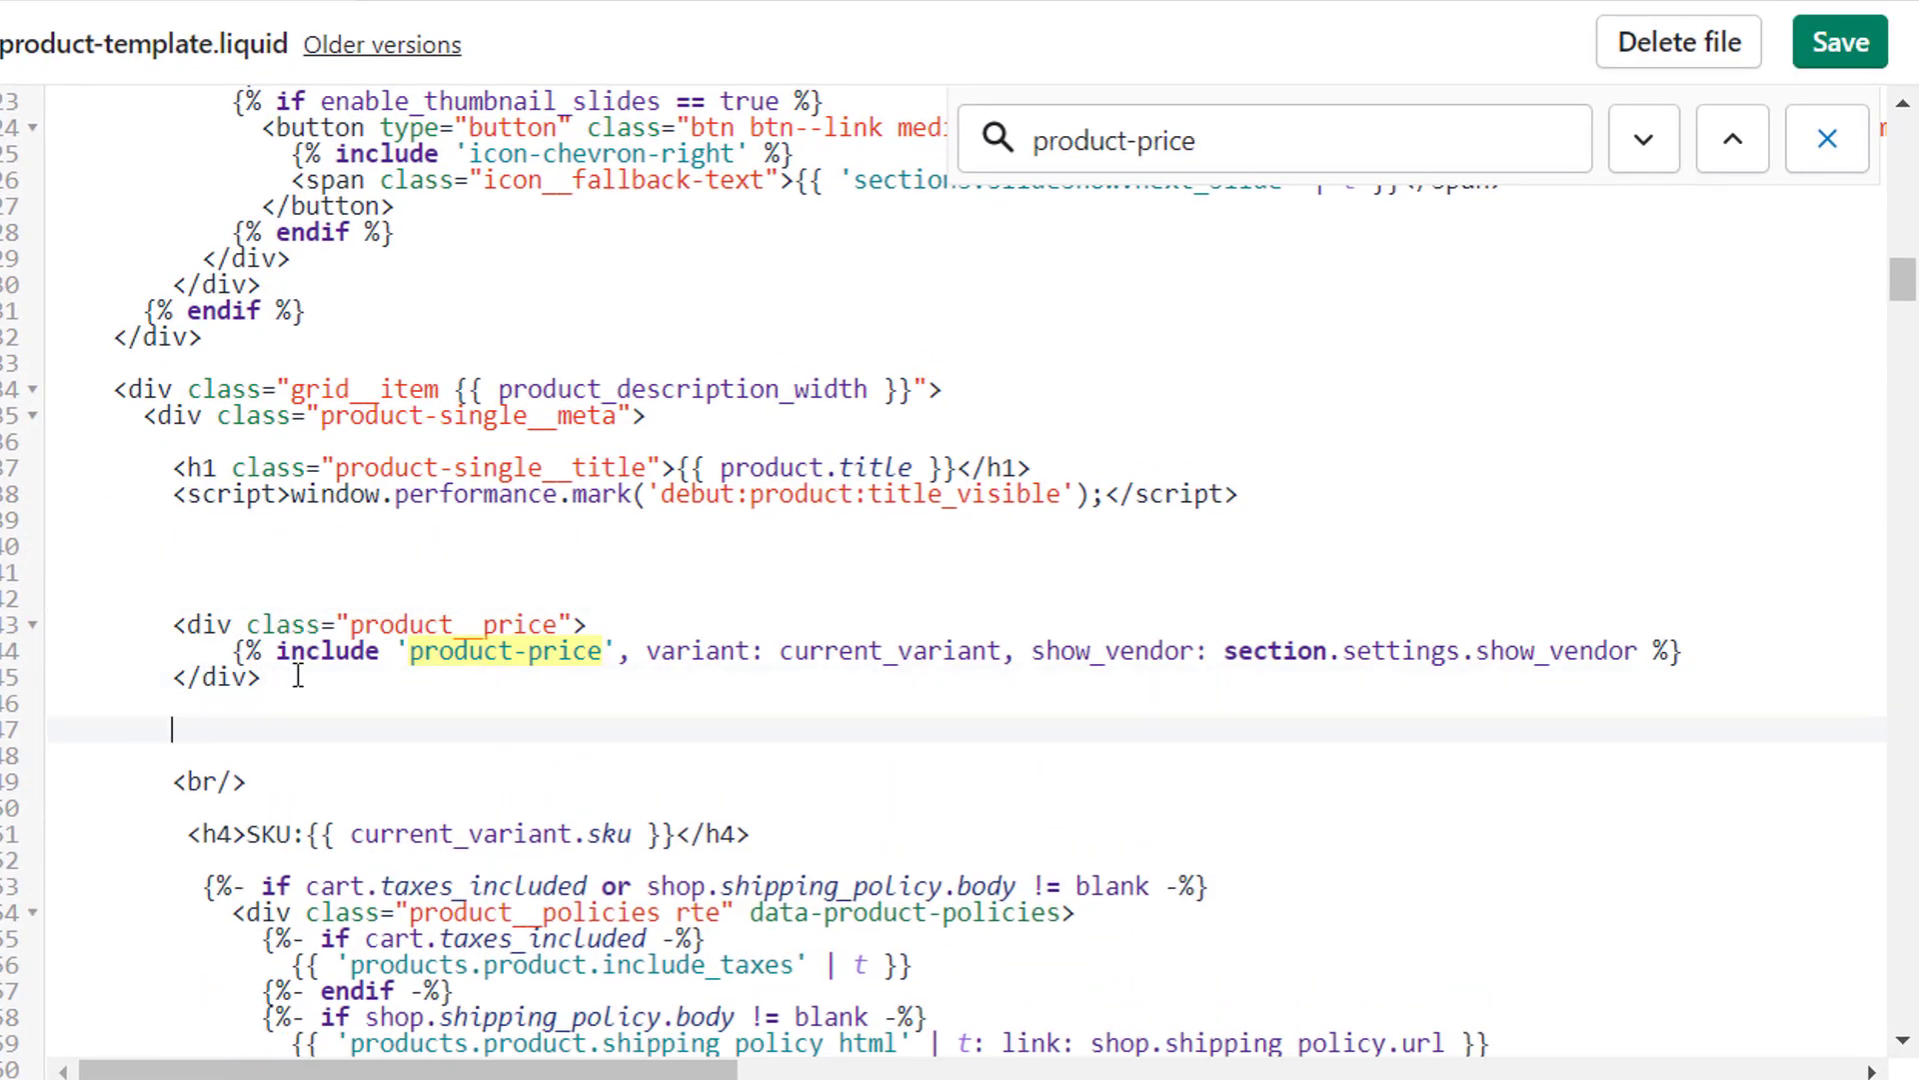
pyautogui.press('Return')
pyautogui.press('Return')
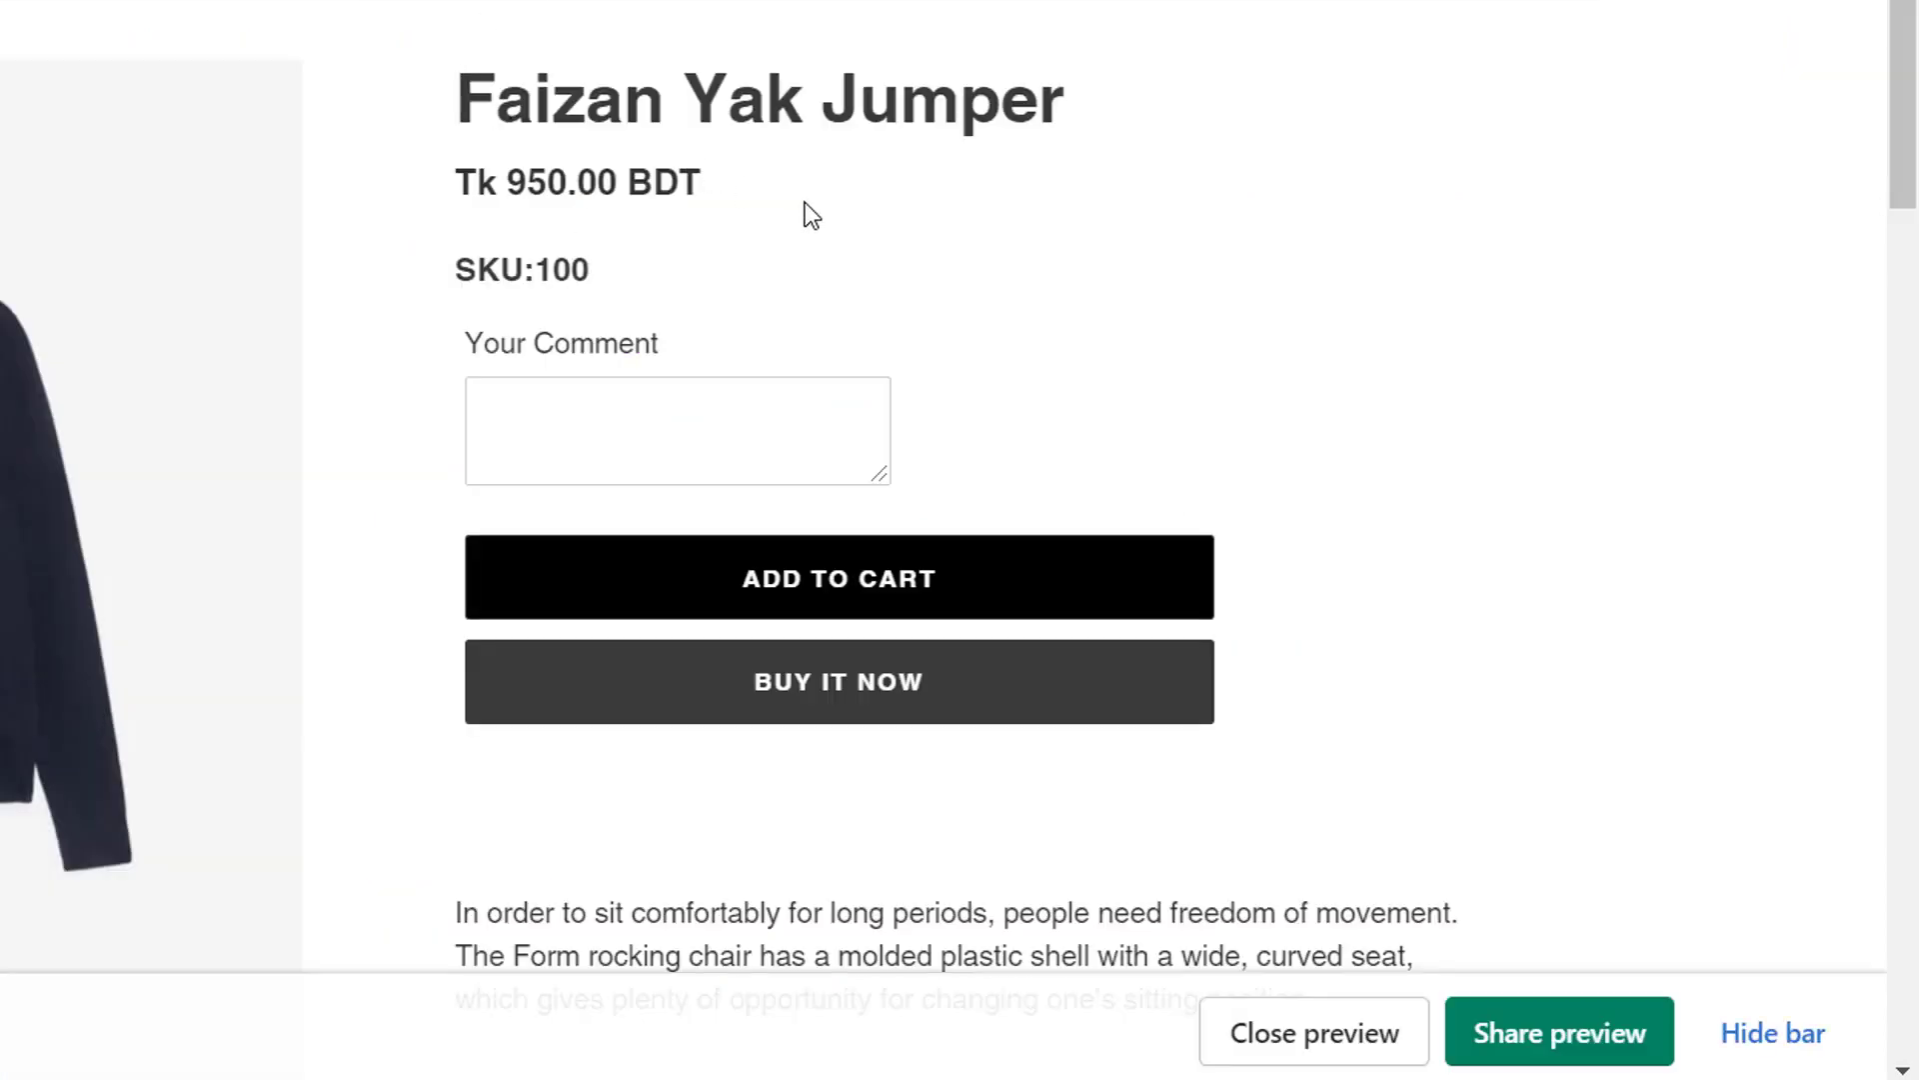
pyautogui.moveTo(579, 182)
pyautogui.mouseDown()
pyautogui.moveTo(430, 185)
pyautogui.moveTo(755, 183)
pyautogui.mouseUp()
pyautogui.click(754, 183)
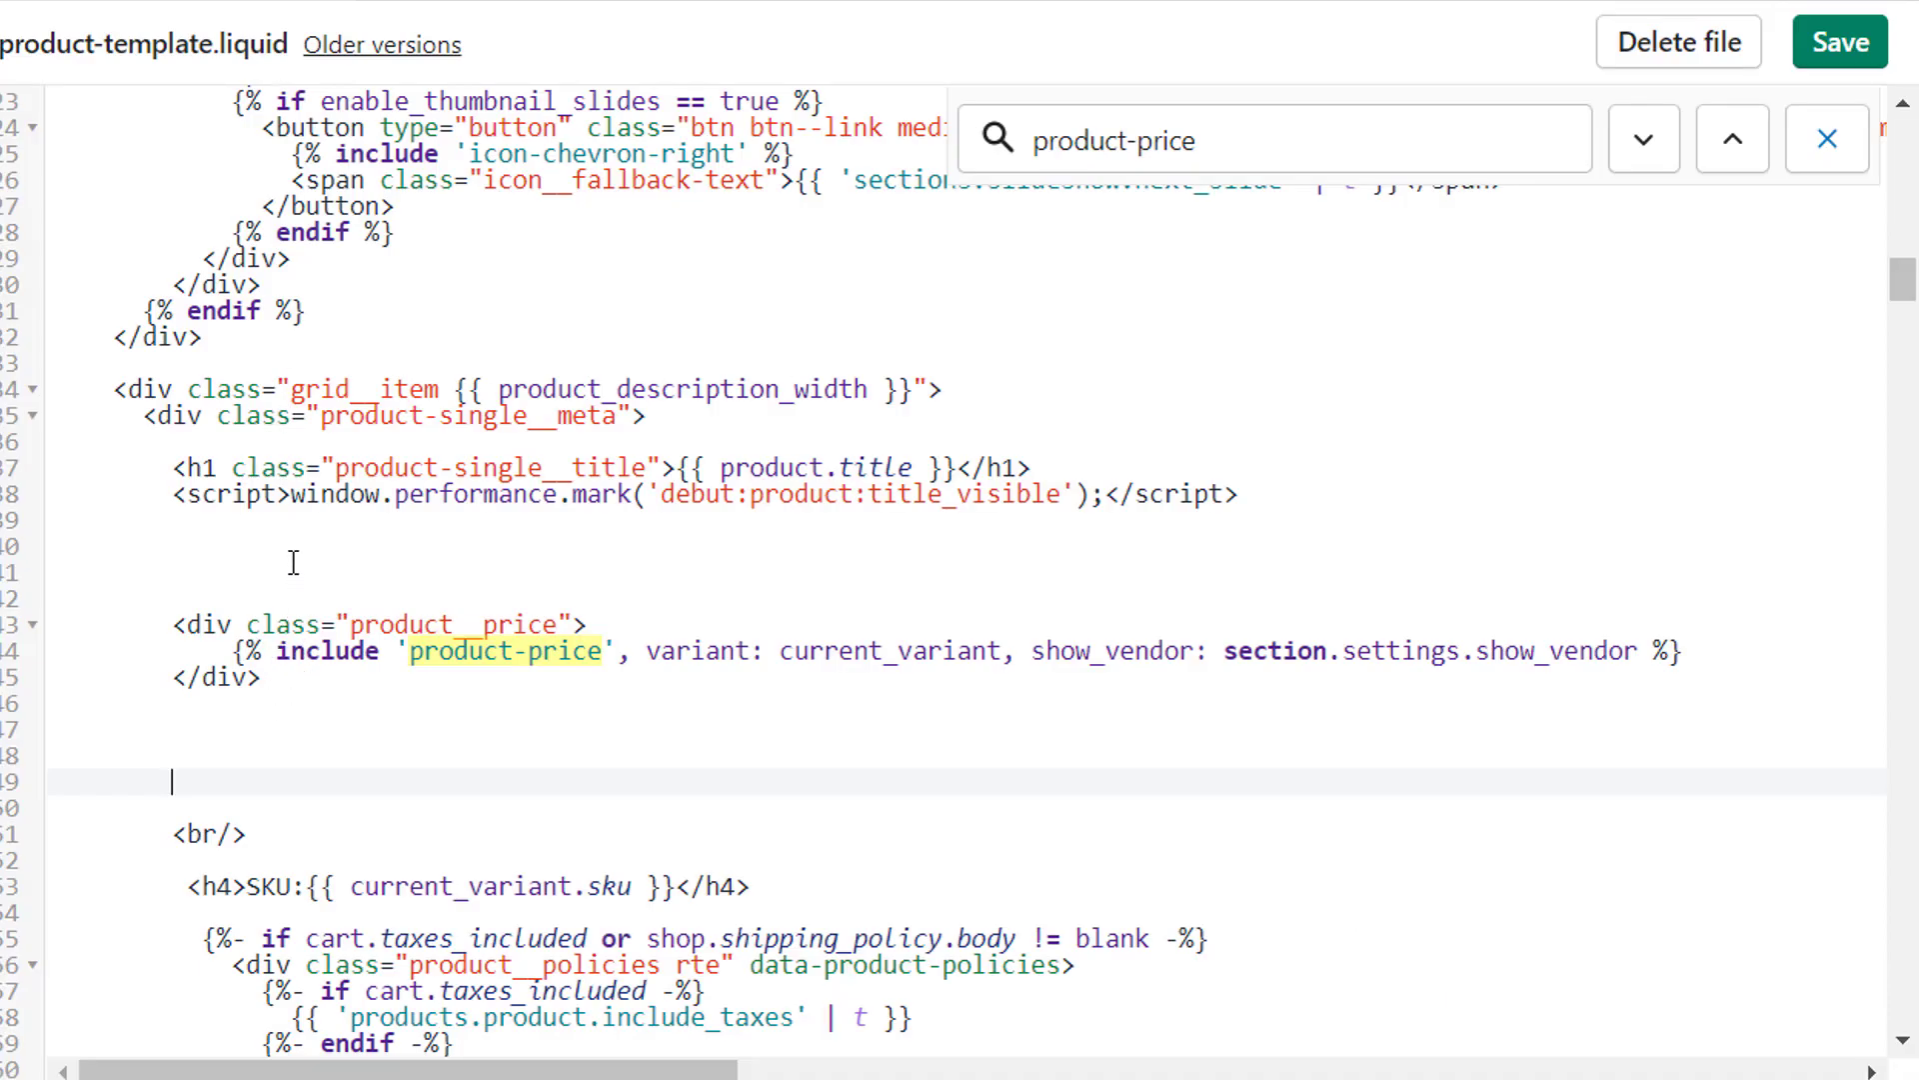
# Add an {% if customer %} tag above the product price block
pyautogui.click(231, 576)
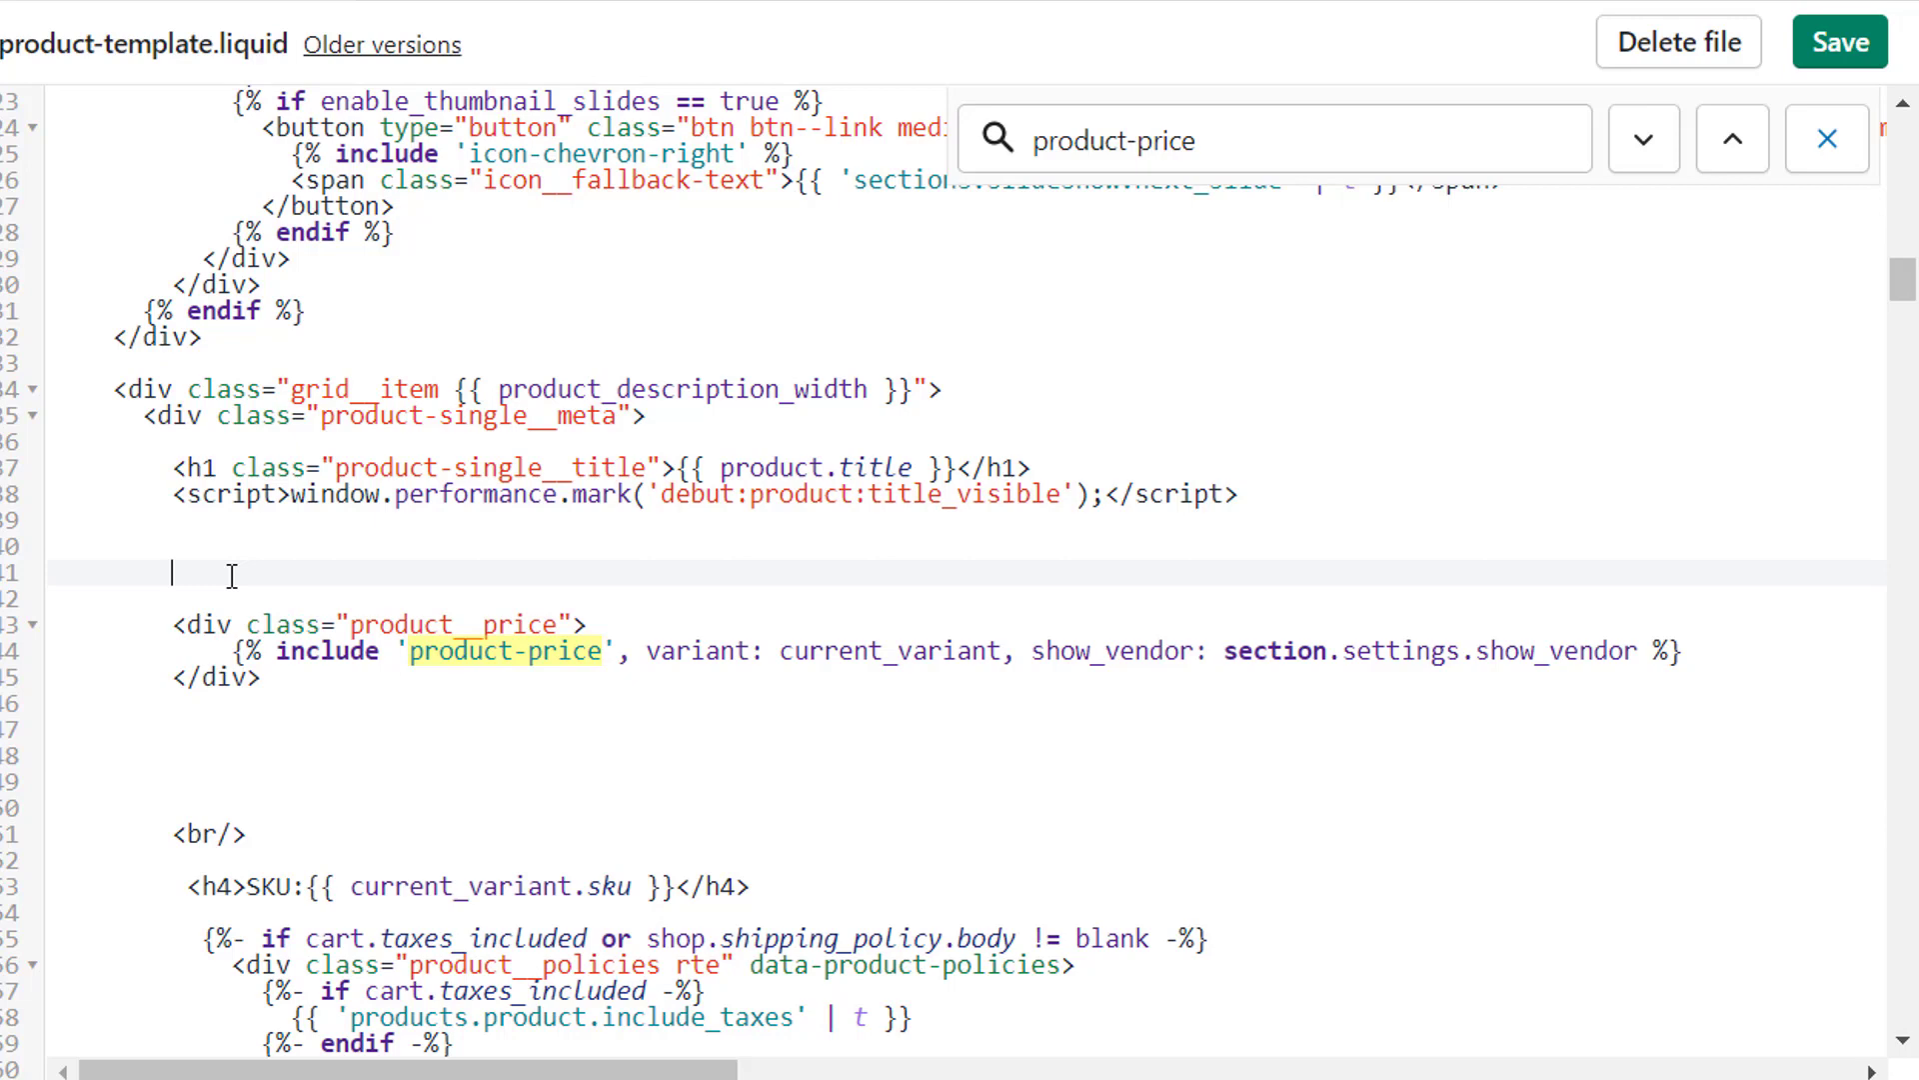
pyautogui.write('{')
pyautogui.write('}')
pyautogui.press('Left')
pyautogui.write('%')
pyautogui.press('Left')
pyautogui.write('if')
pyautogui.write(' customer')
pyautogui.press('End')
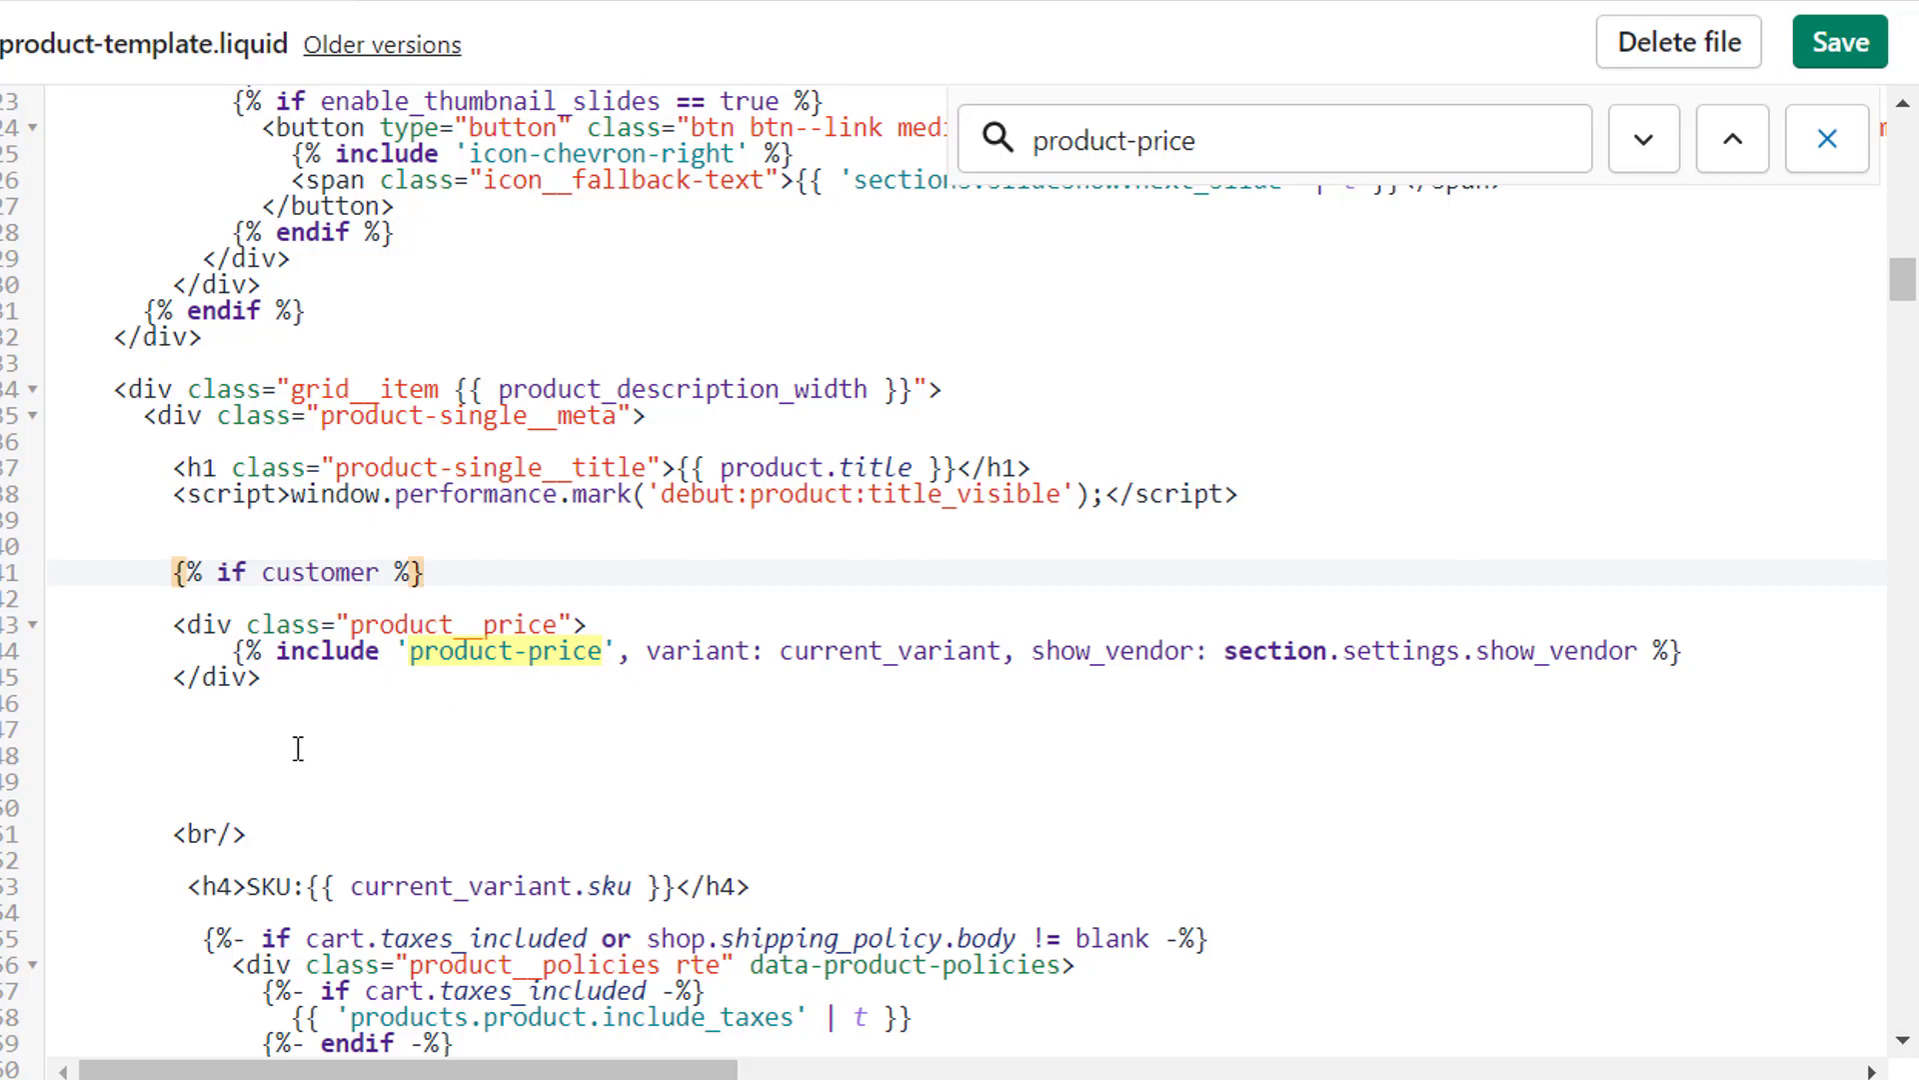
# Add an else branch showing 'Our Price: (Dealers Only)', close with endif, and save
pyautogui.click(209, 734)
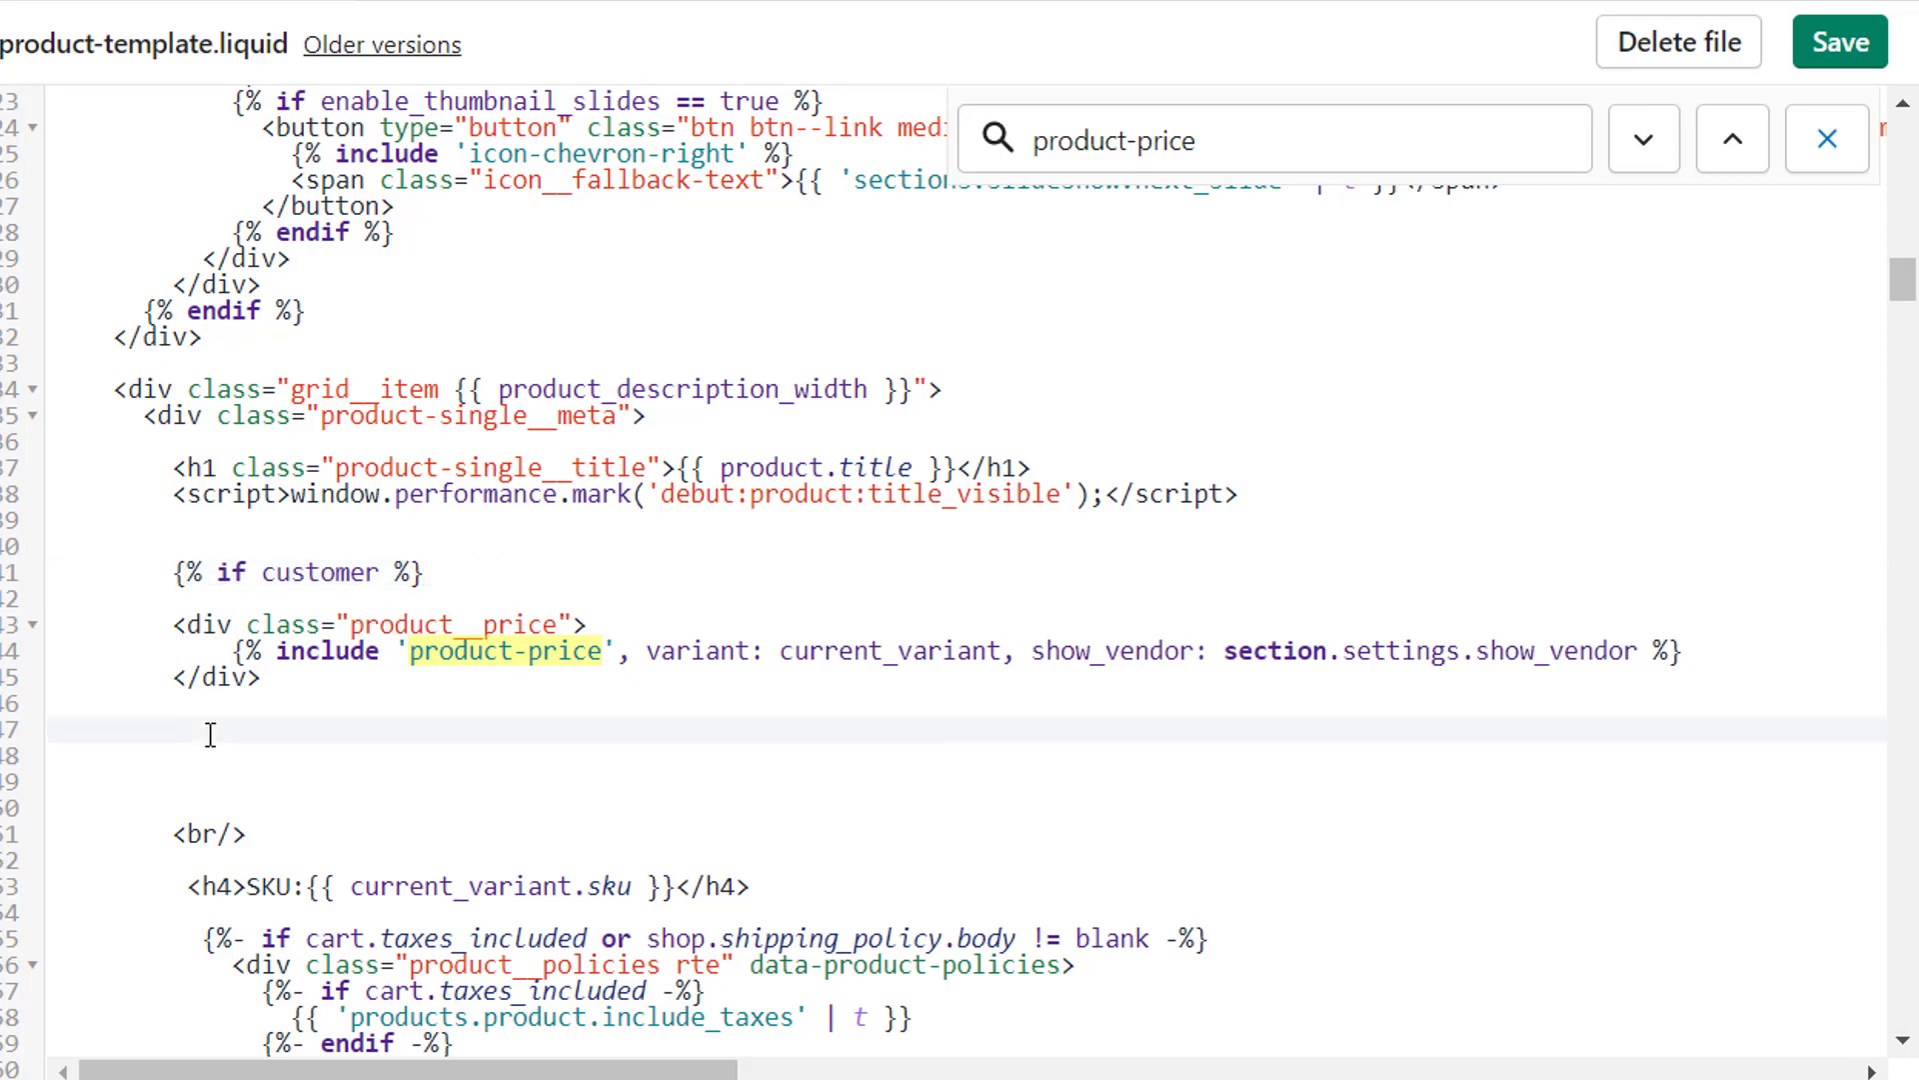
pyautogui.write('{')
pyautogui.write('%')
pyautogui.write(' else %')
pyautogui.click(371, 727)
pyautogui.press('Return')
pyautogui.press('Return')
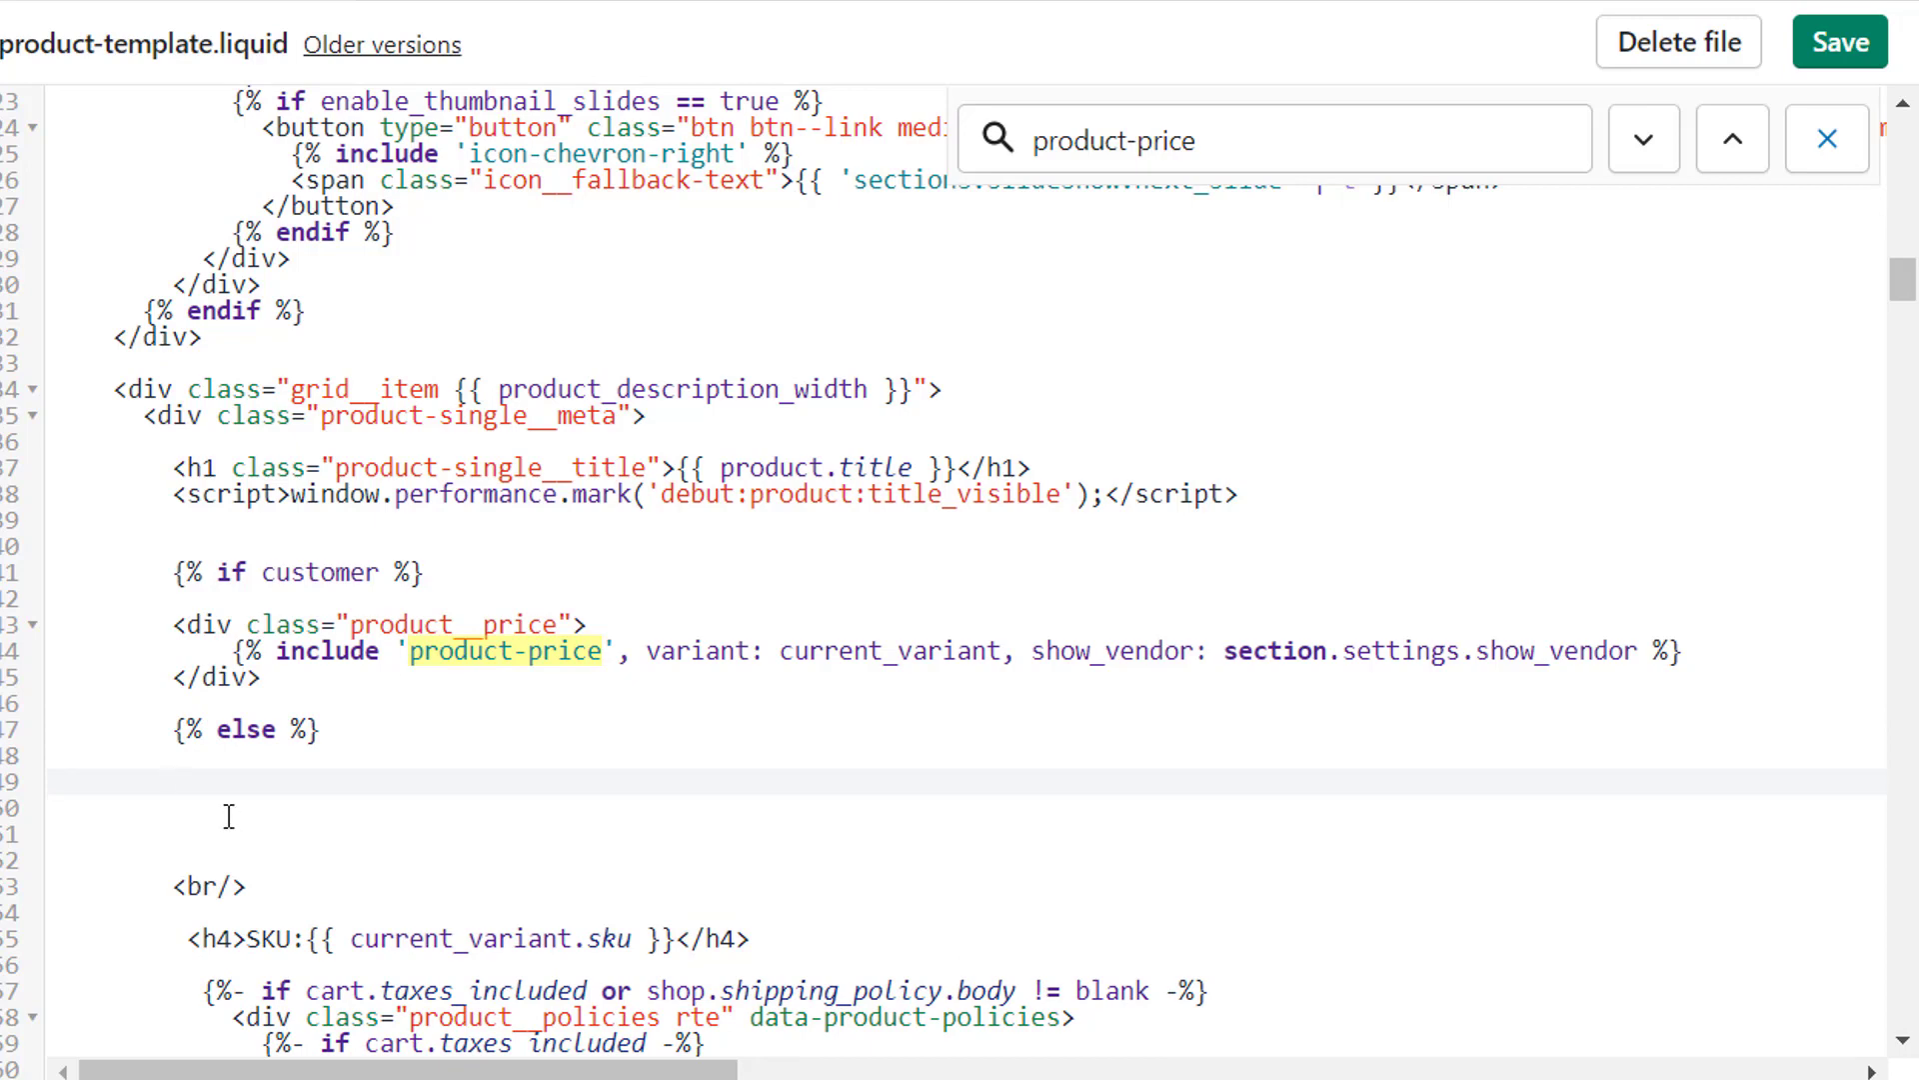
pyautogui.write('<b>Our Price:</b> (Dealers Only)')
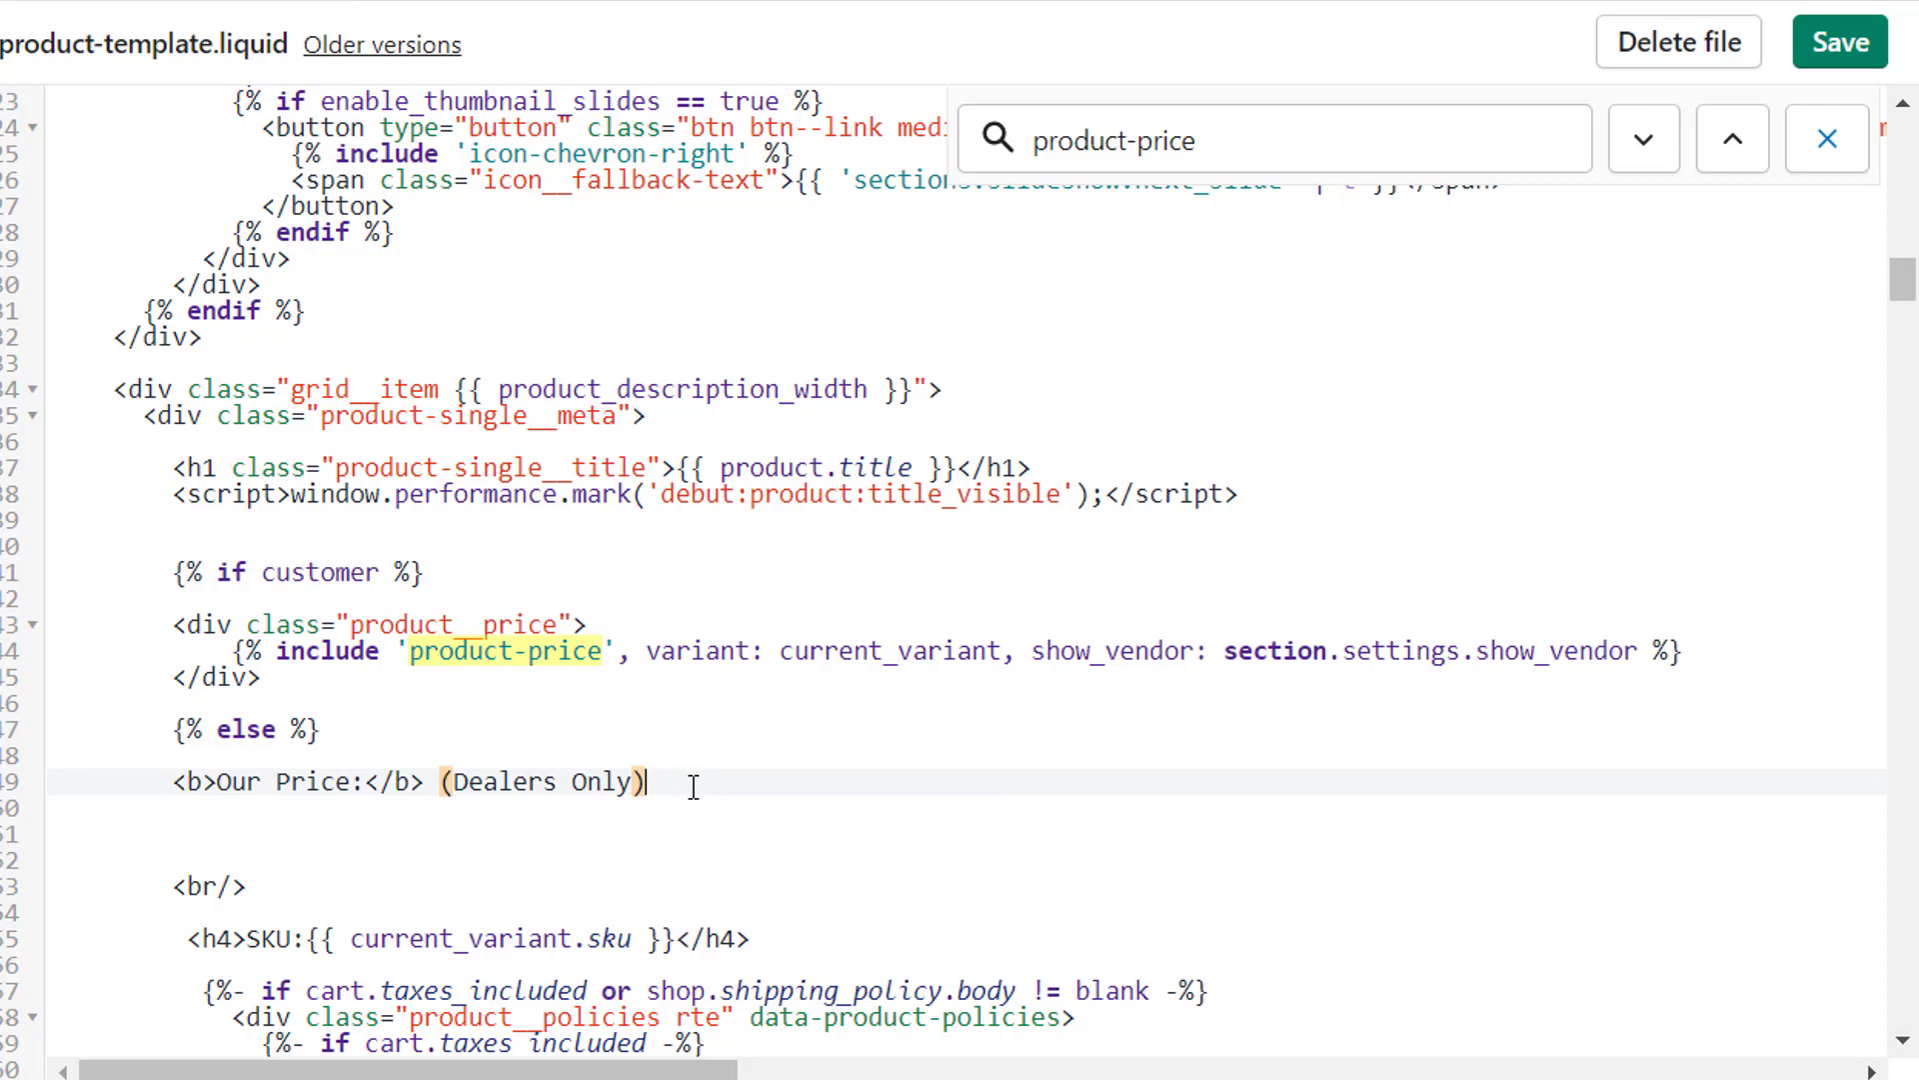
pyautogui.press('Return')
pyautogui.press('Return')
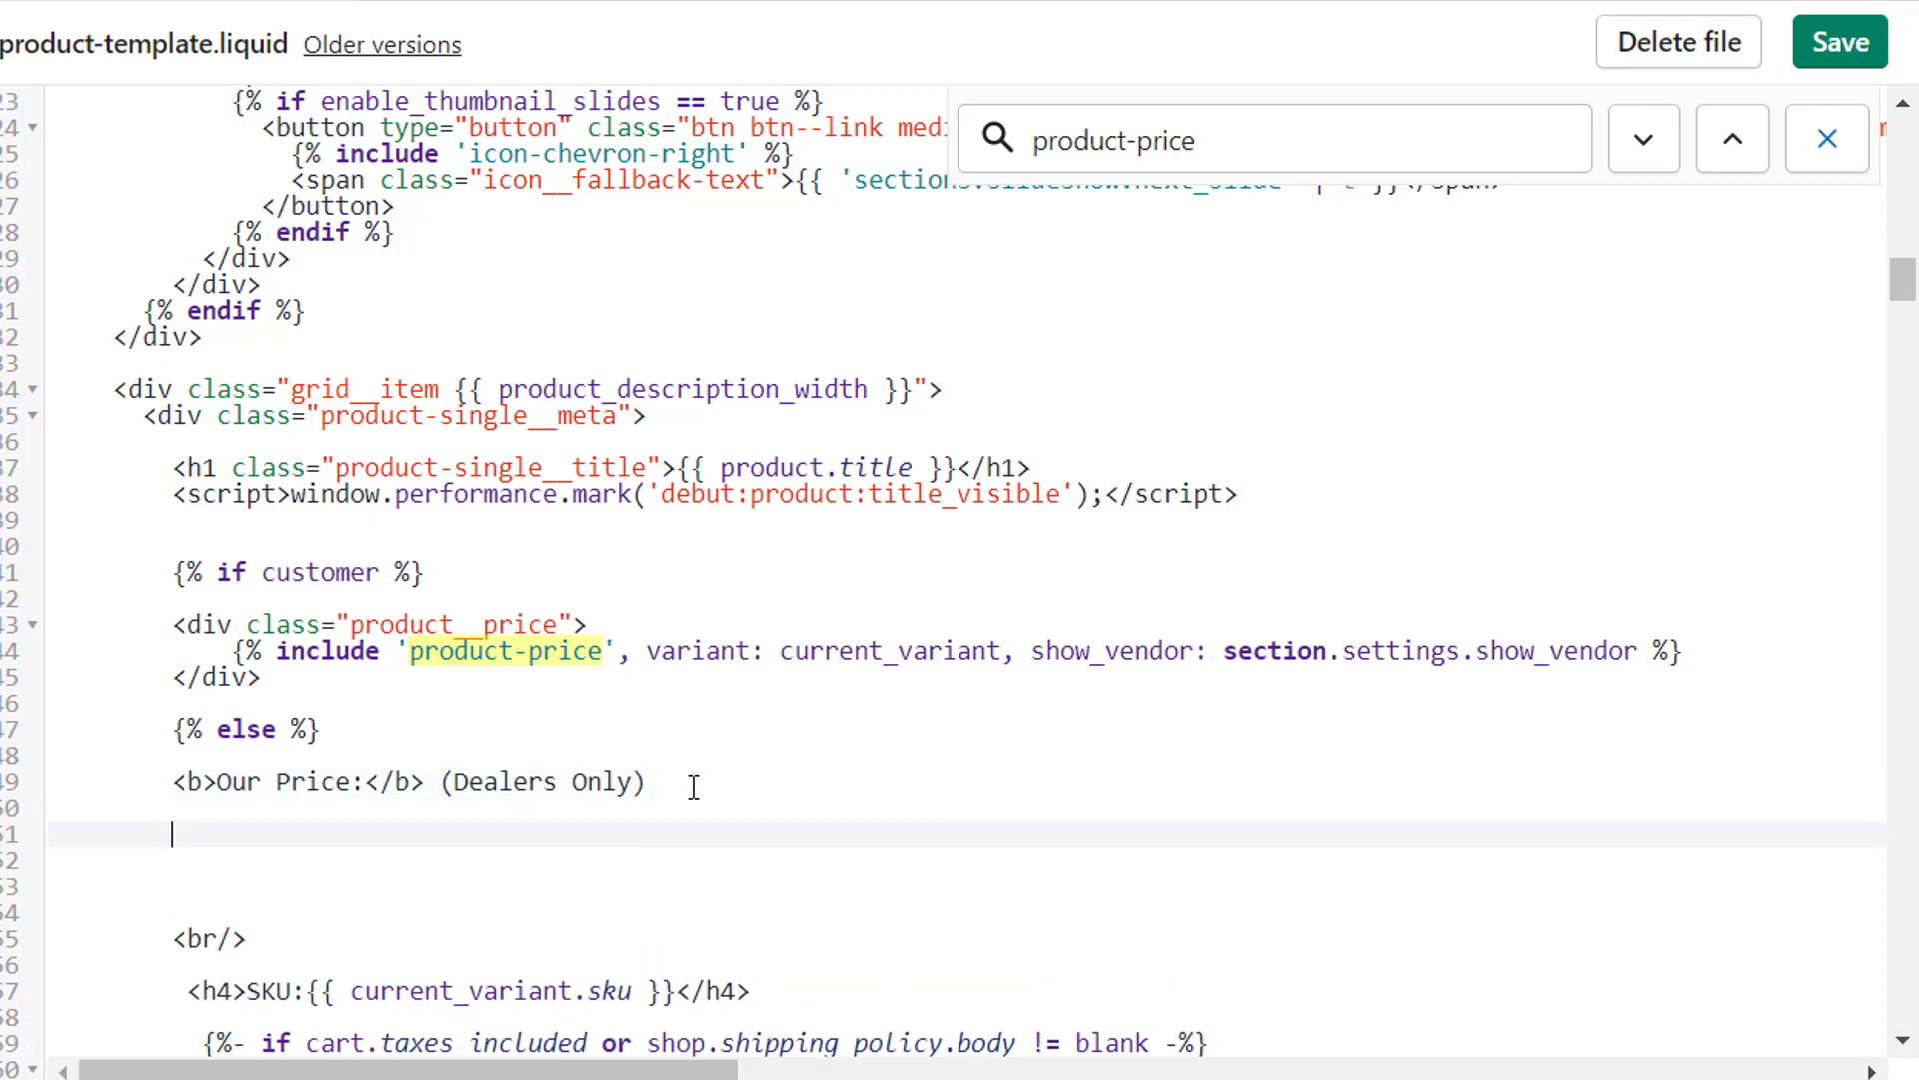
pyautogui.write('{}')
pyautogui.write('%%')
pyautogui.press('Left')
pyautogui.write('endif')
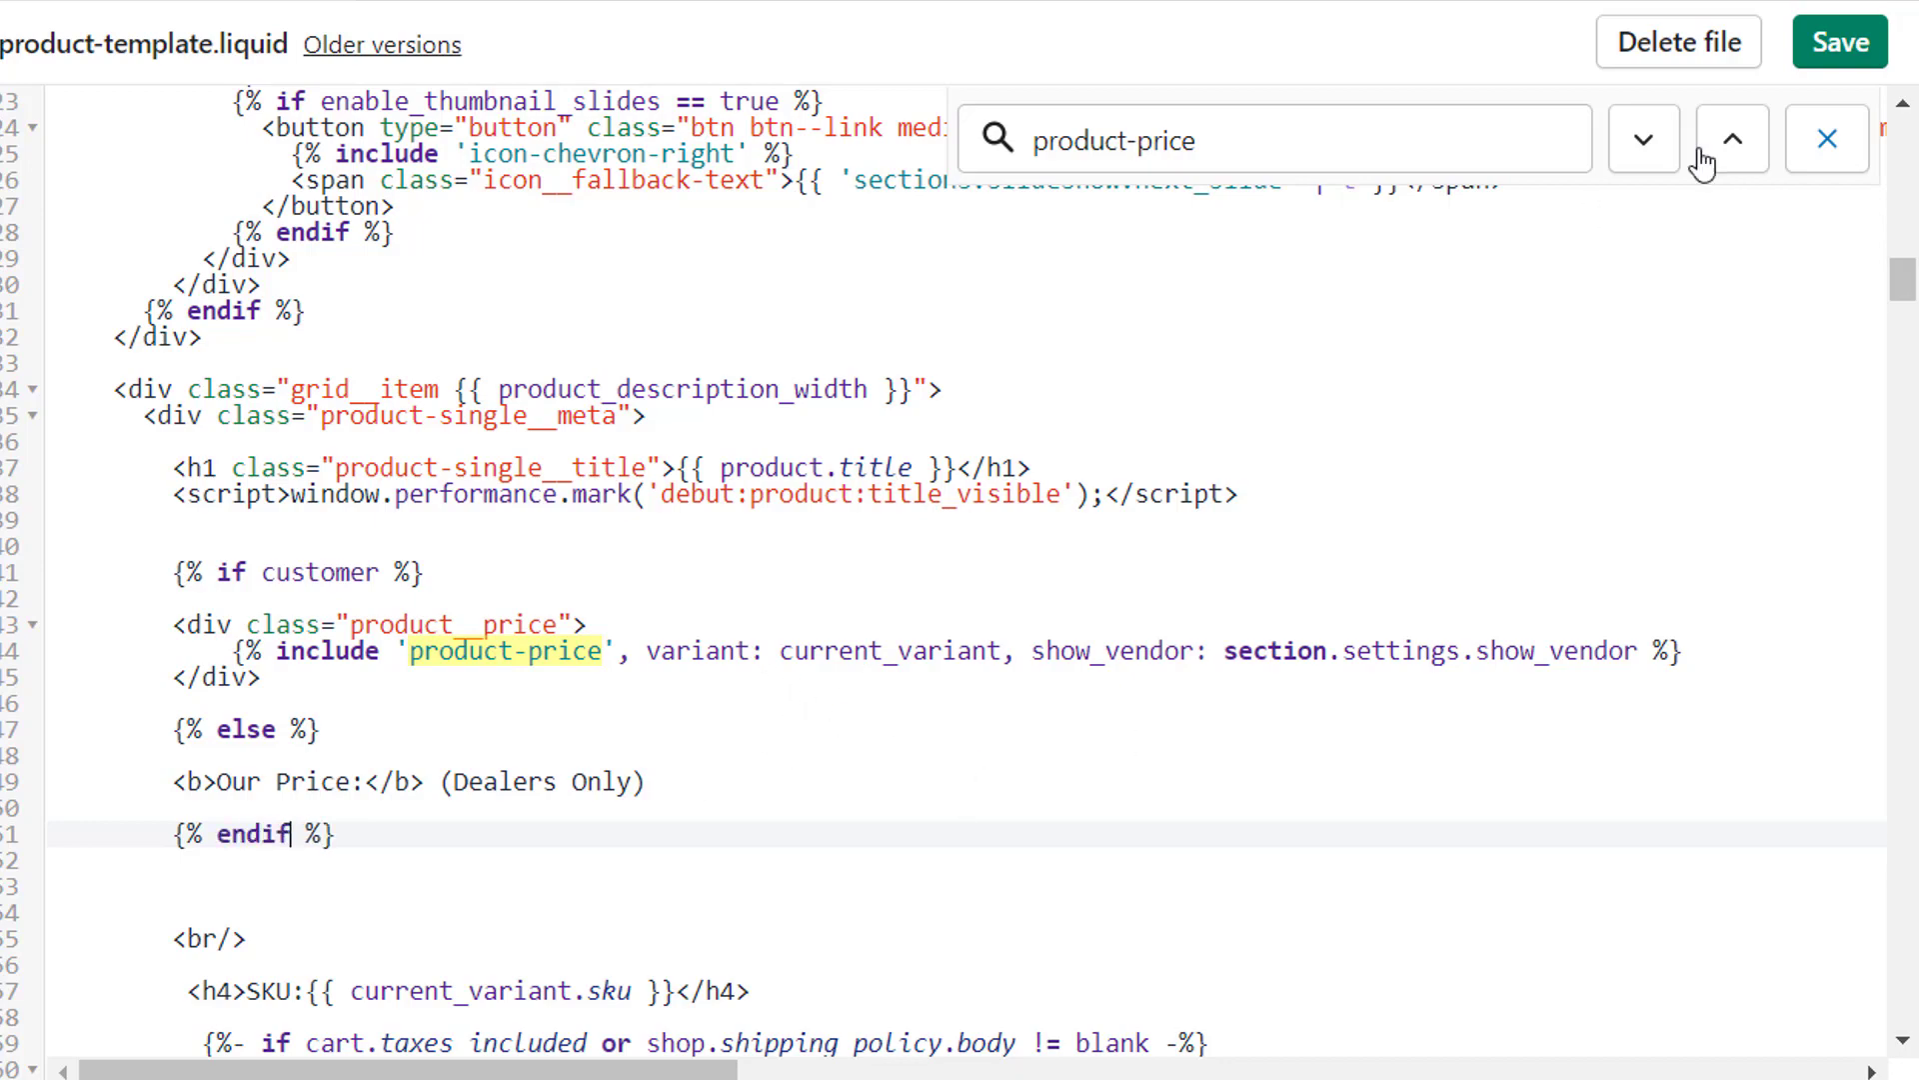
pyautogui.click(1825, 50)
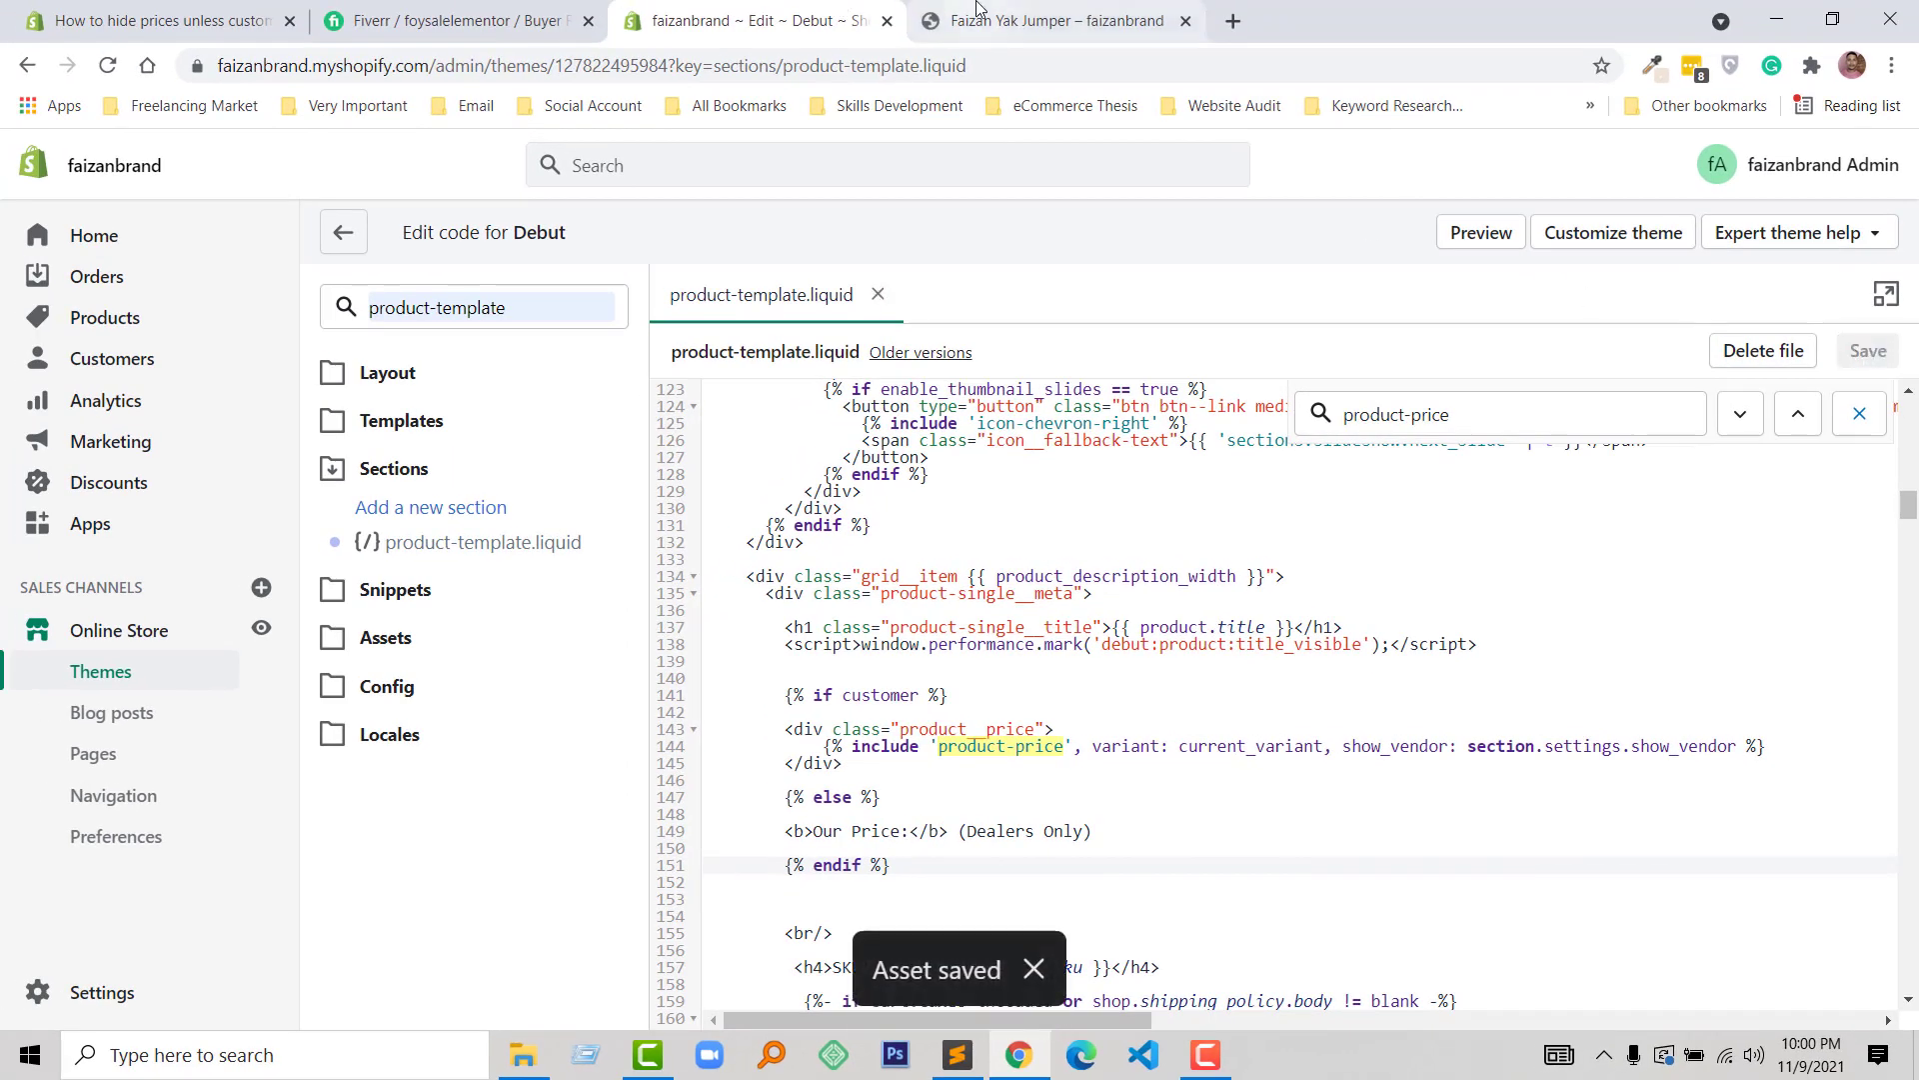
# Copy the storefront product page URL and start a new incognito window
pyautogui.click(945, 15)
pyautogui.click(690, 68)
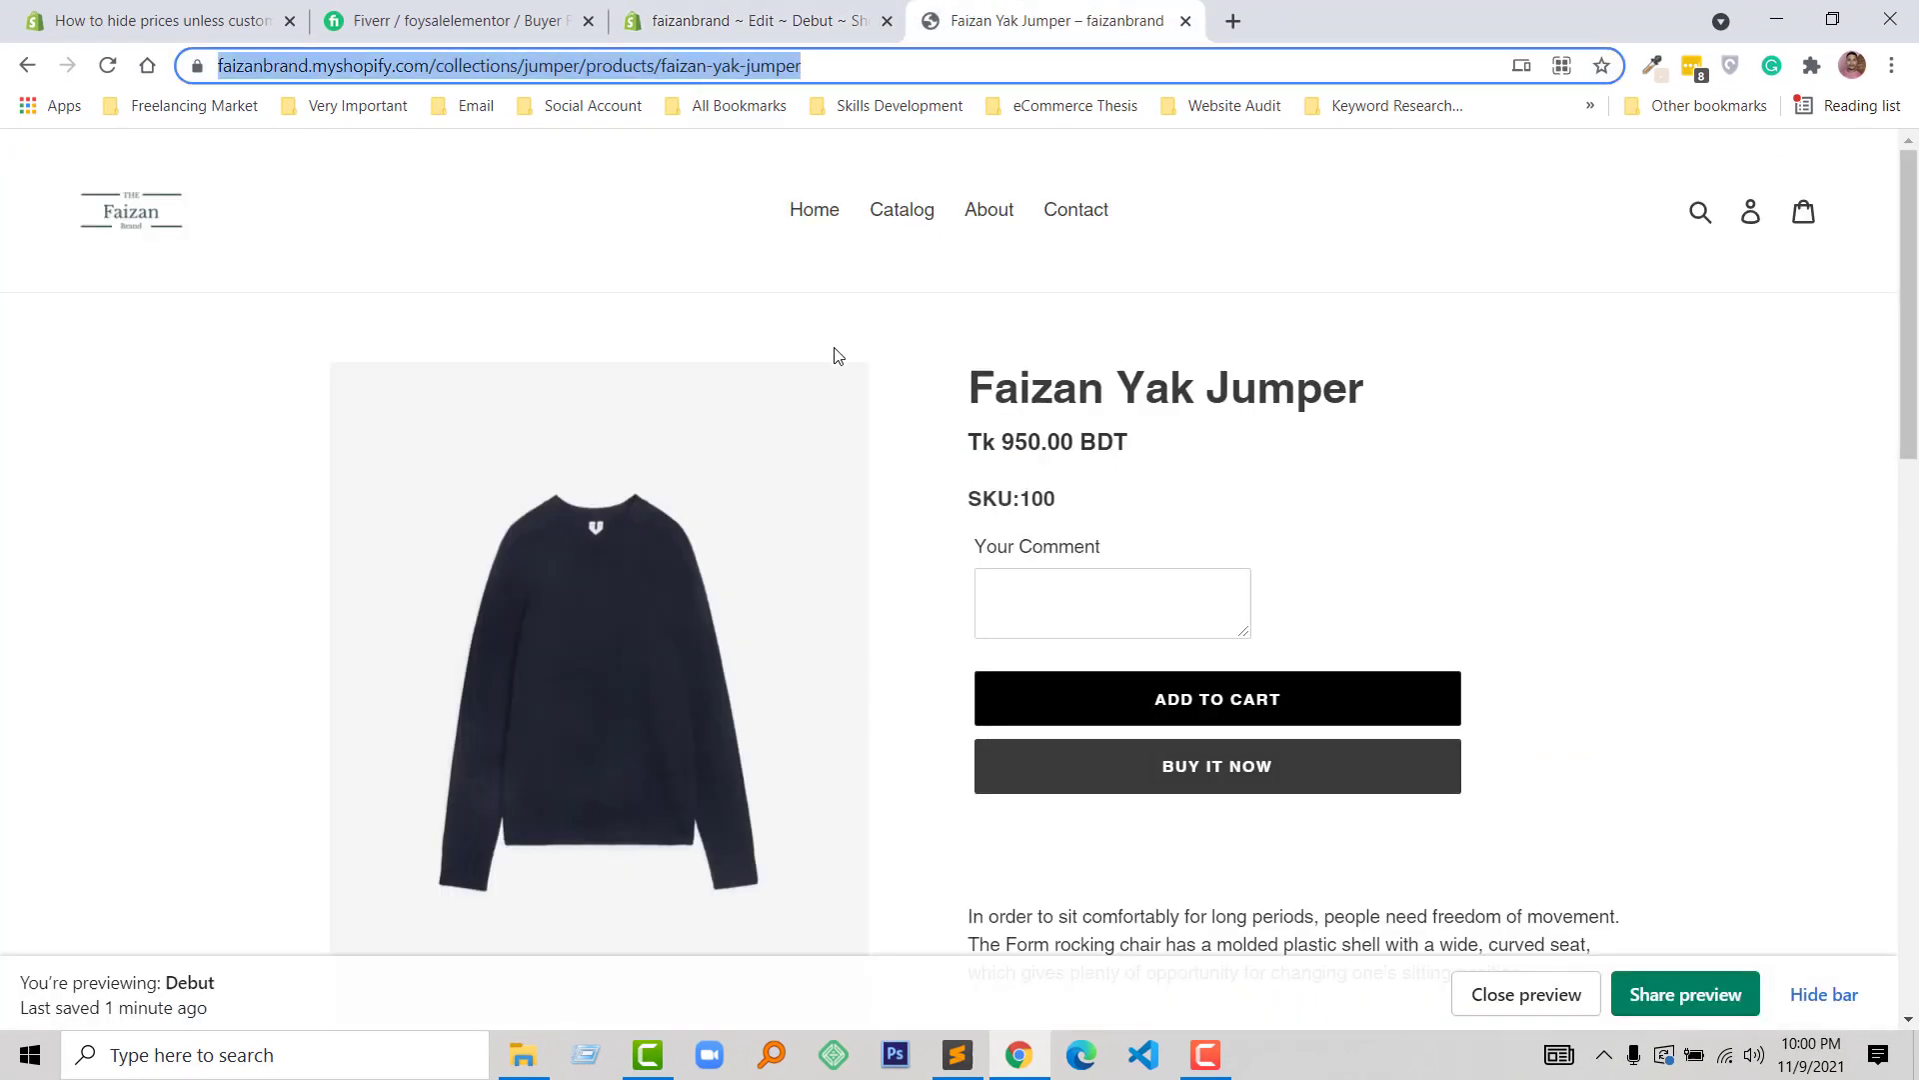
pyautogui.rightClick(1018, 1055)
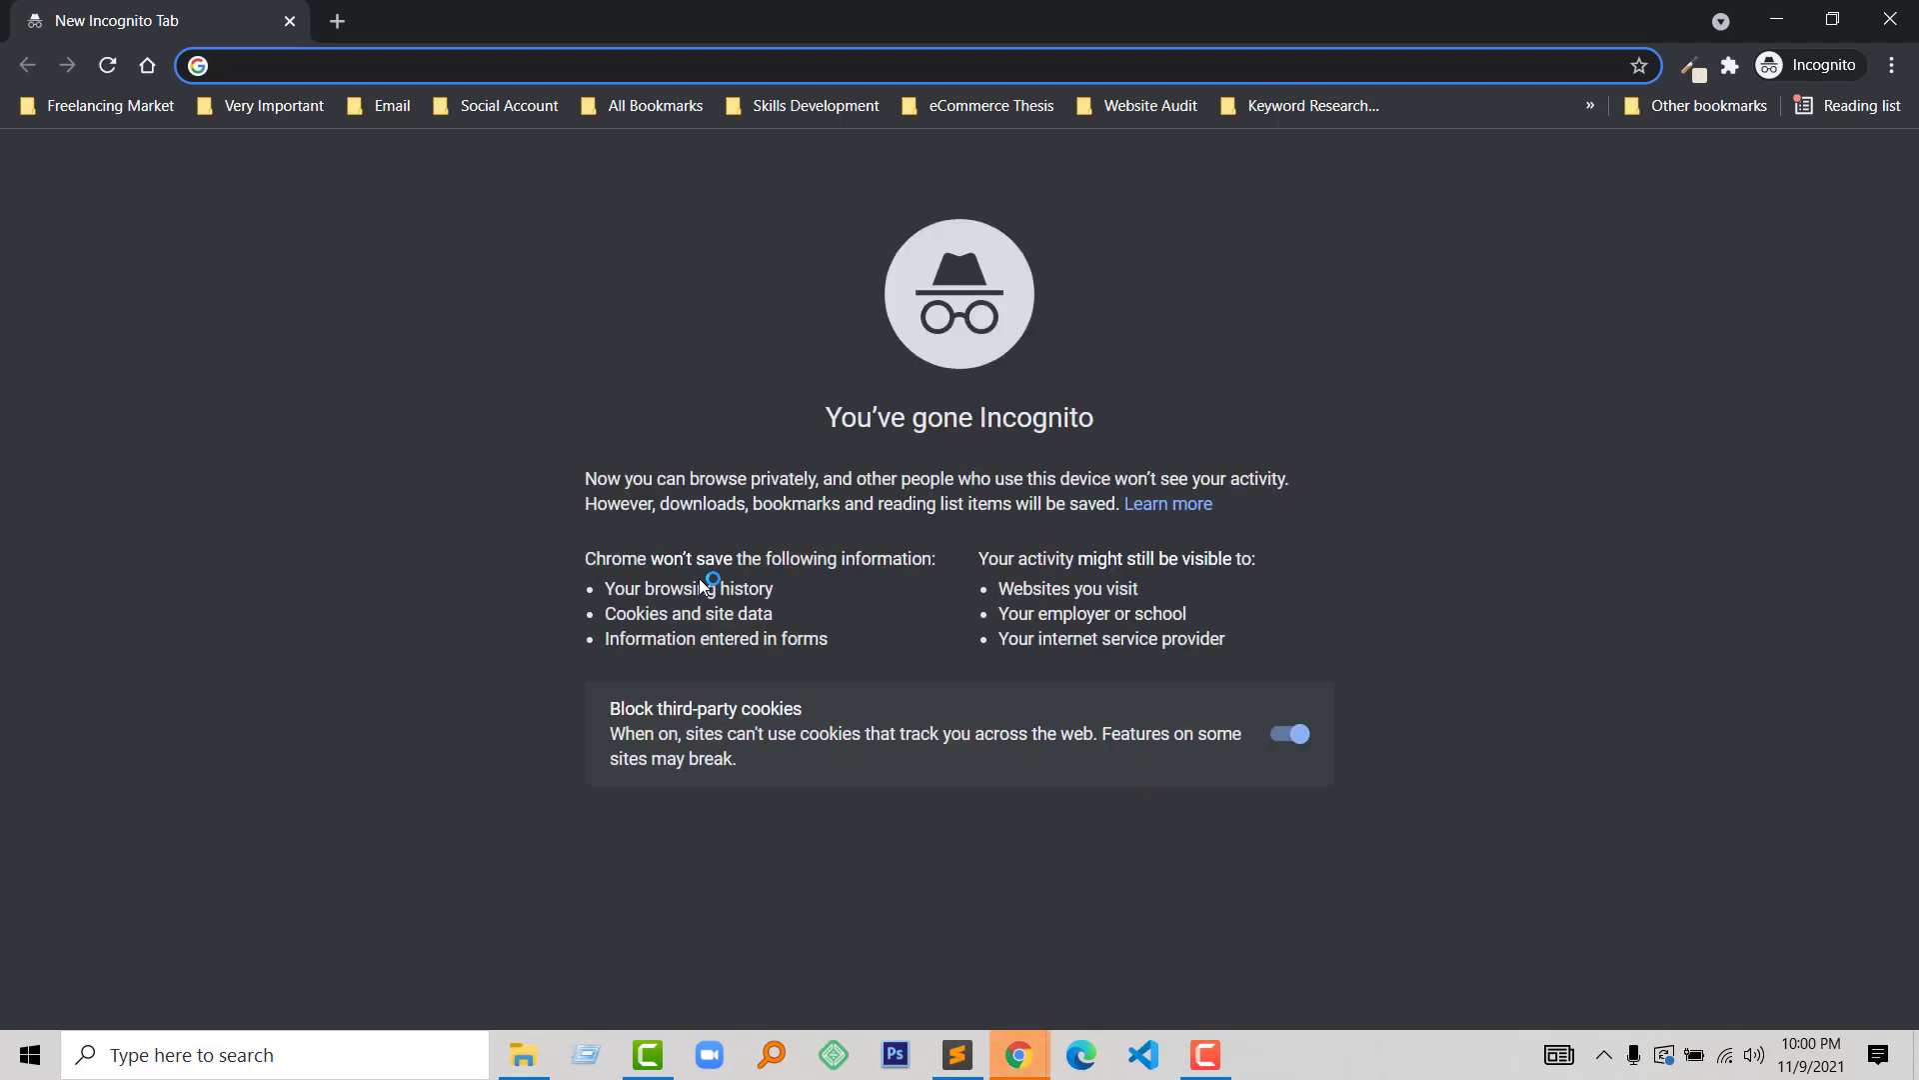
# Load the store URL in the incognito window and unlock it with the store password
pyautogui.hotkey('ctrl', 'v')
pyautogui.press('Return')
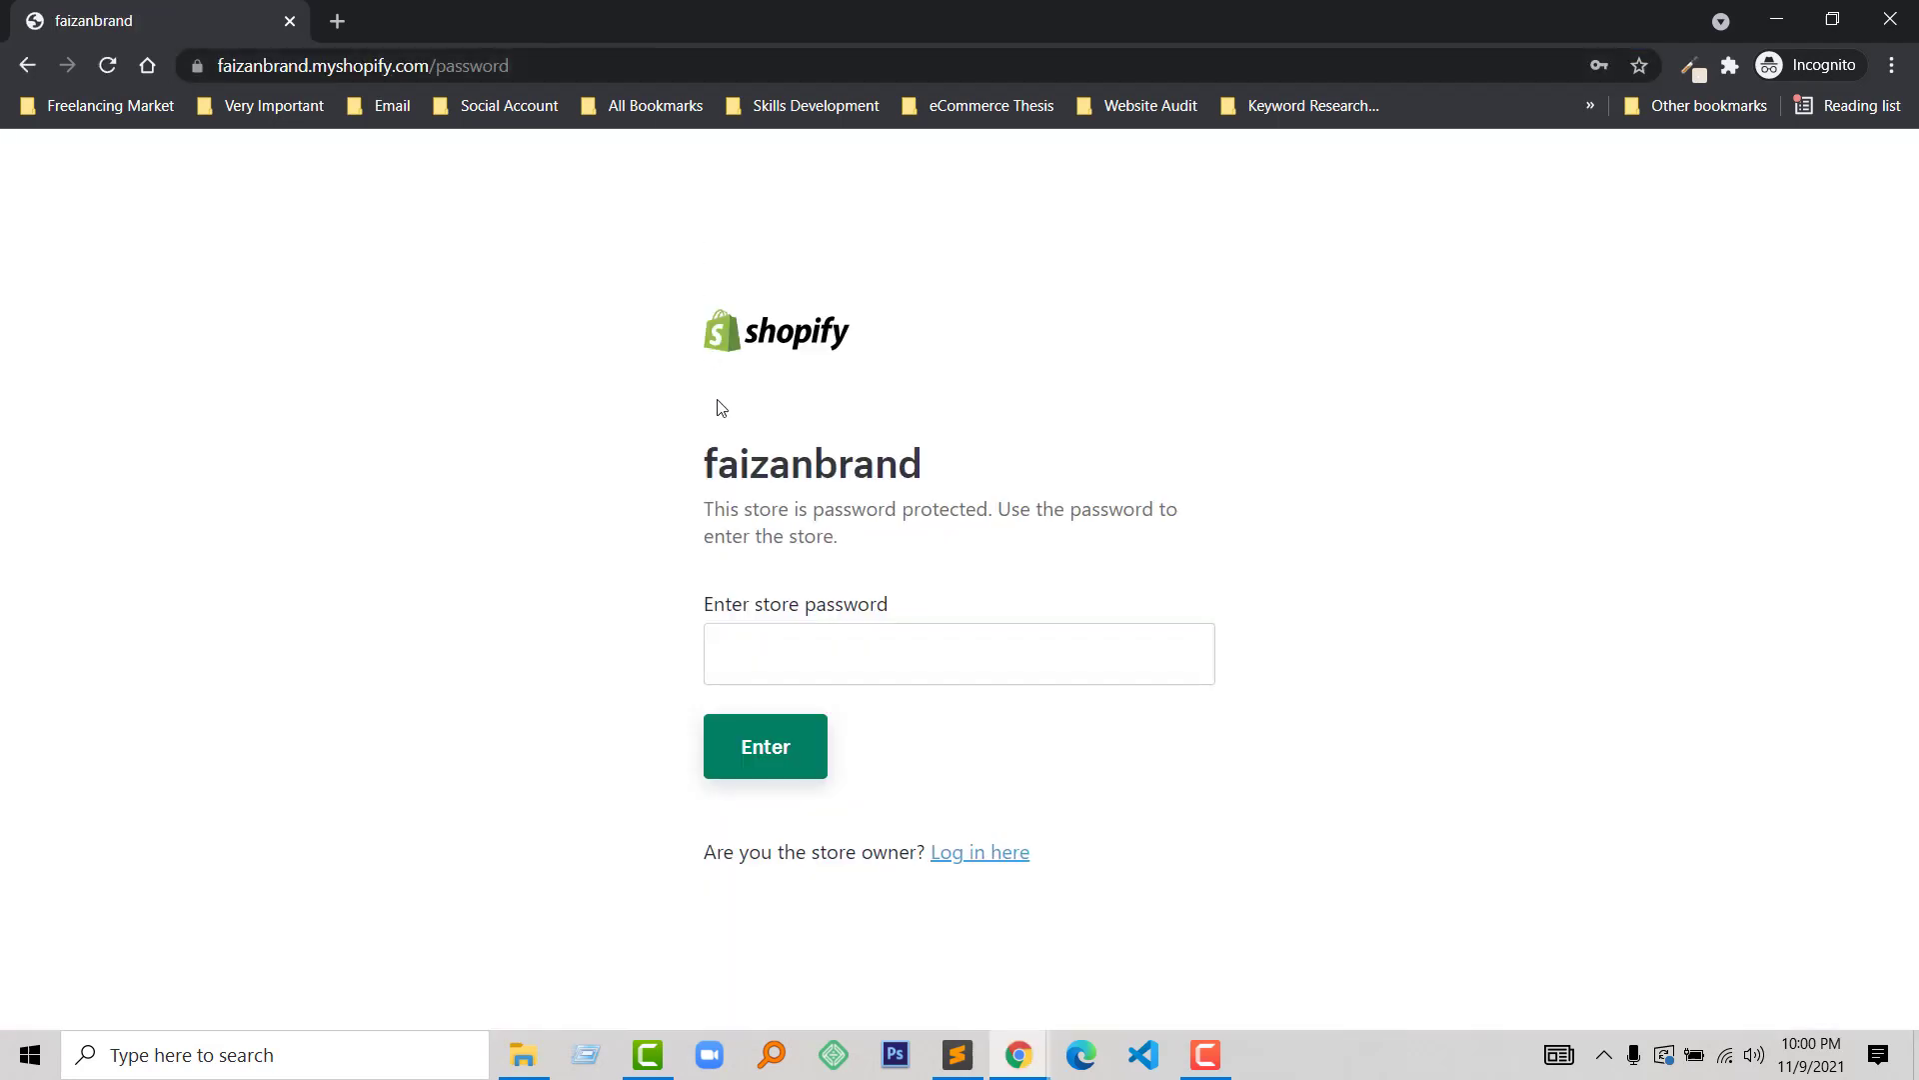
pyautogui.click(808, 644)
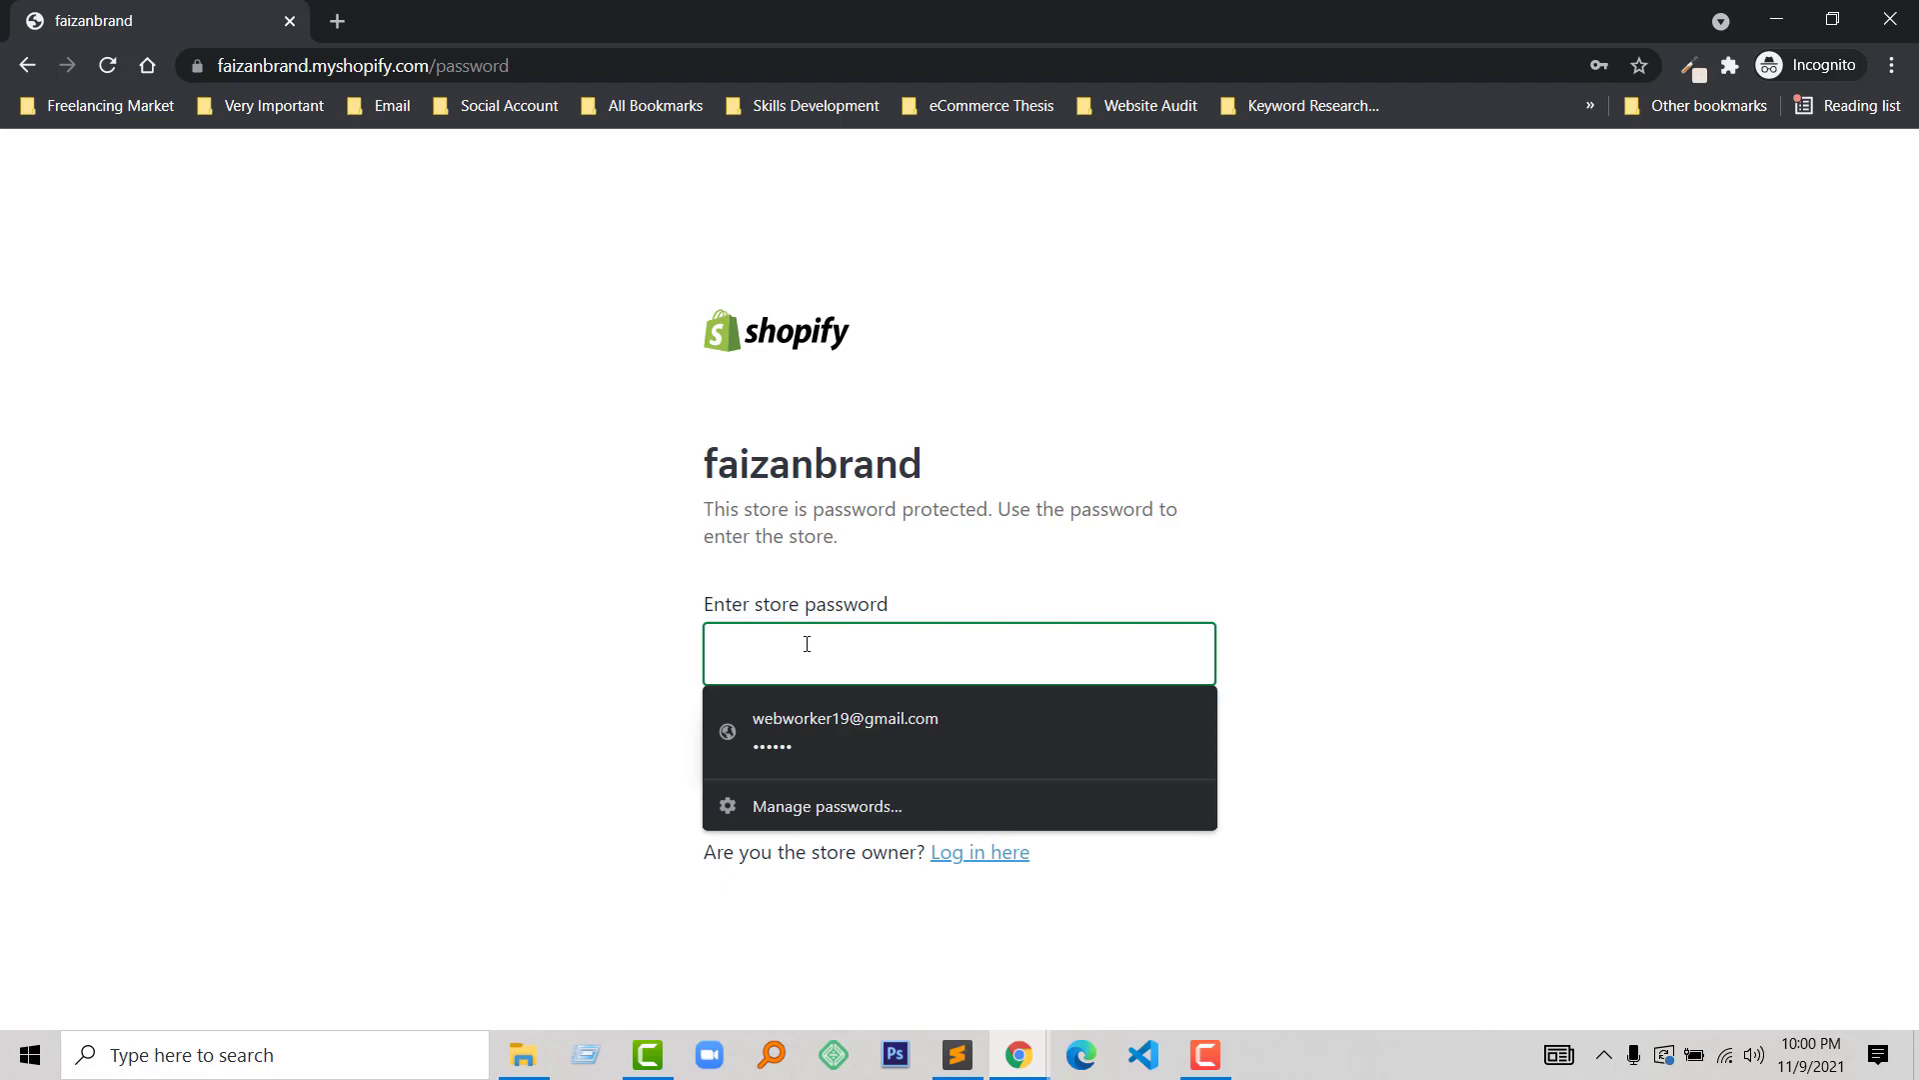
pyautogui.press('Return')
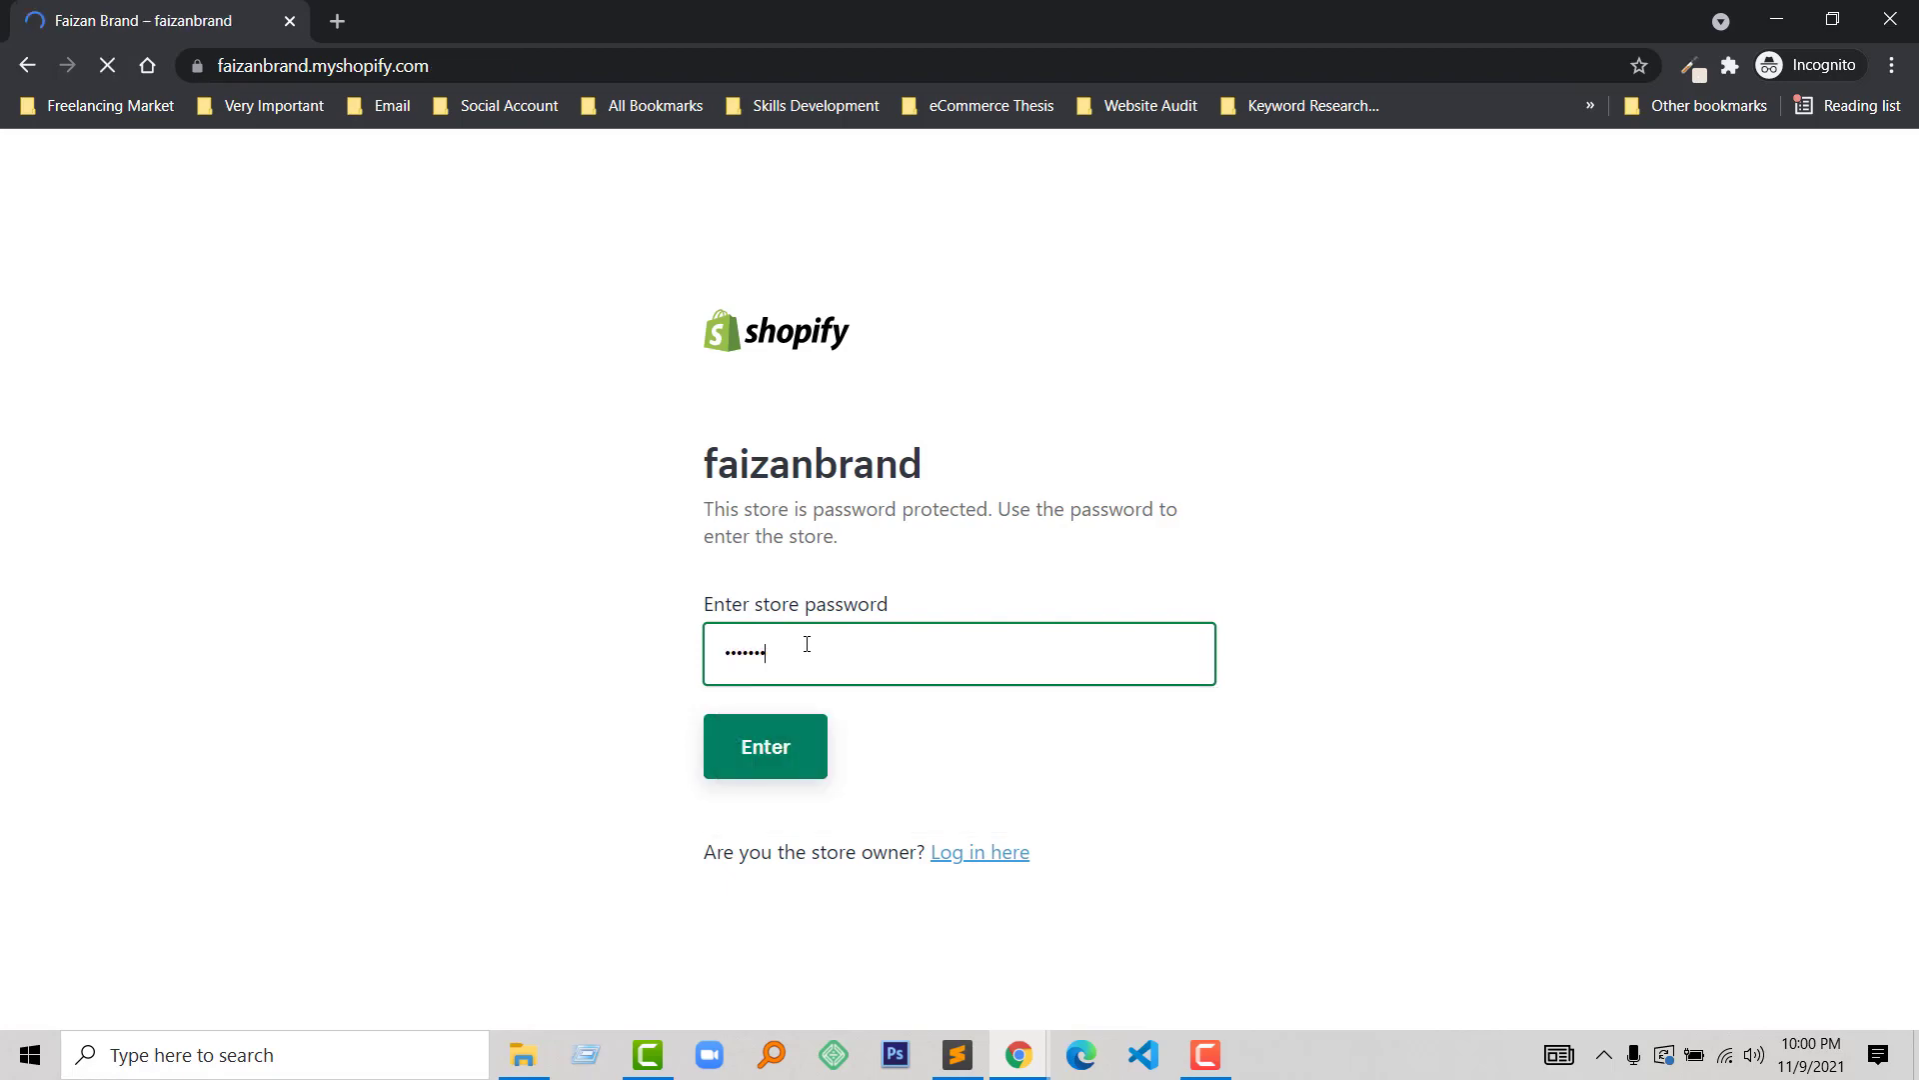
pyautogui.scroll(-4, 775, 442)
pyautogui.scroll(-4, 910, 488)
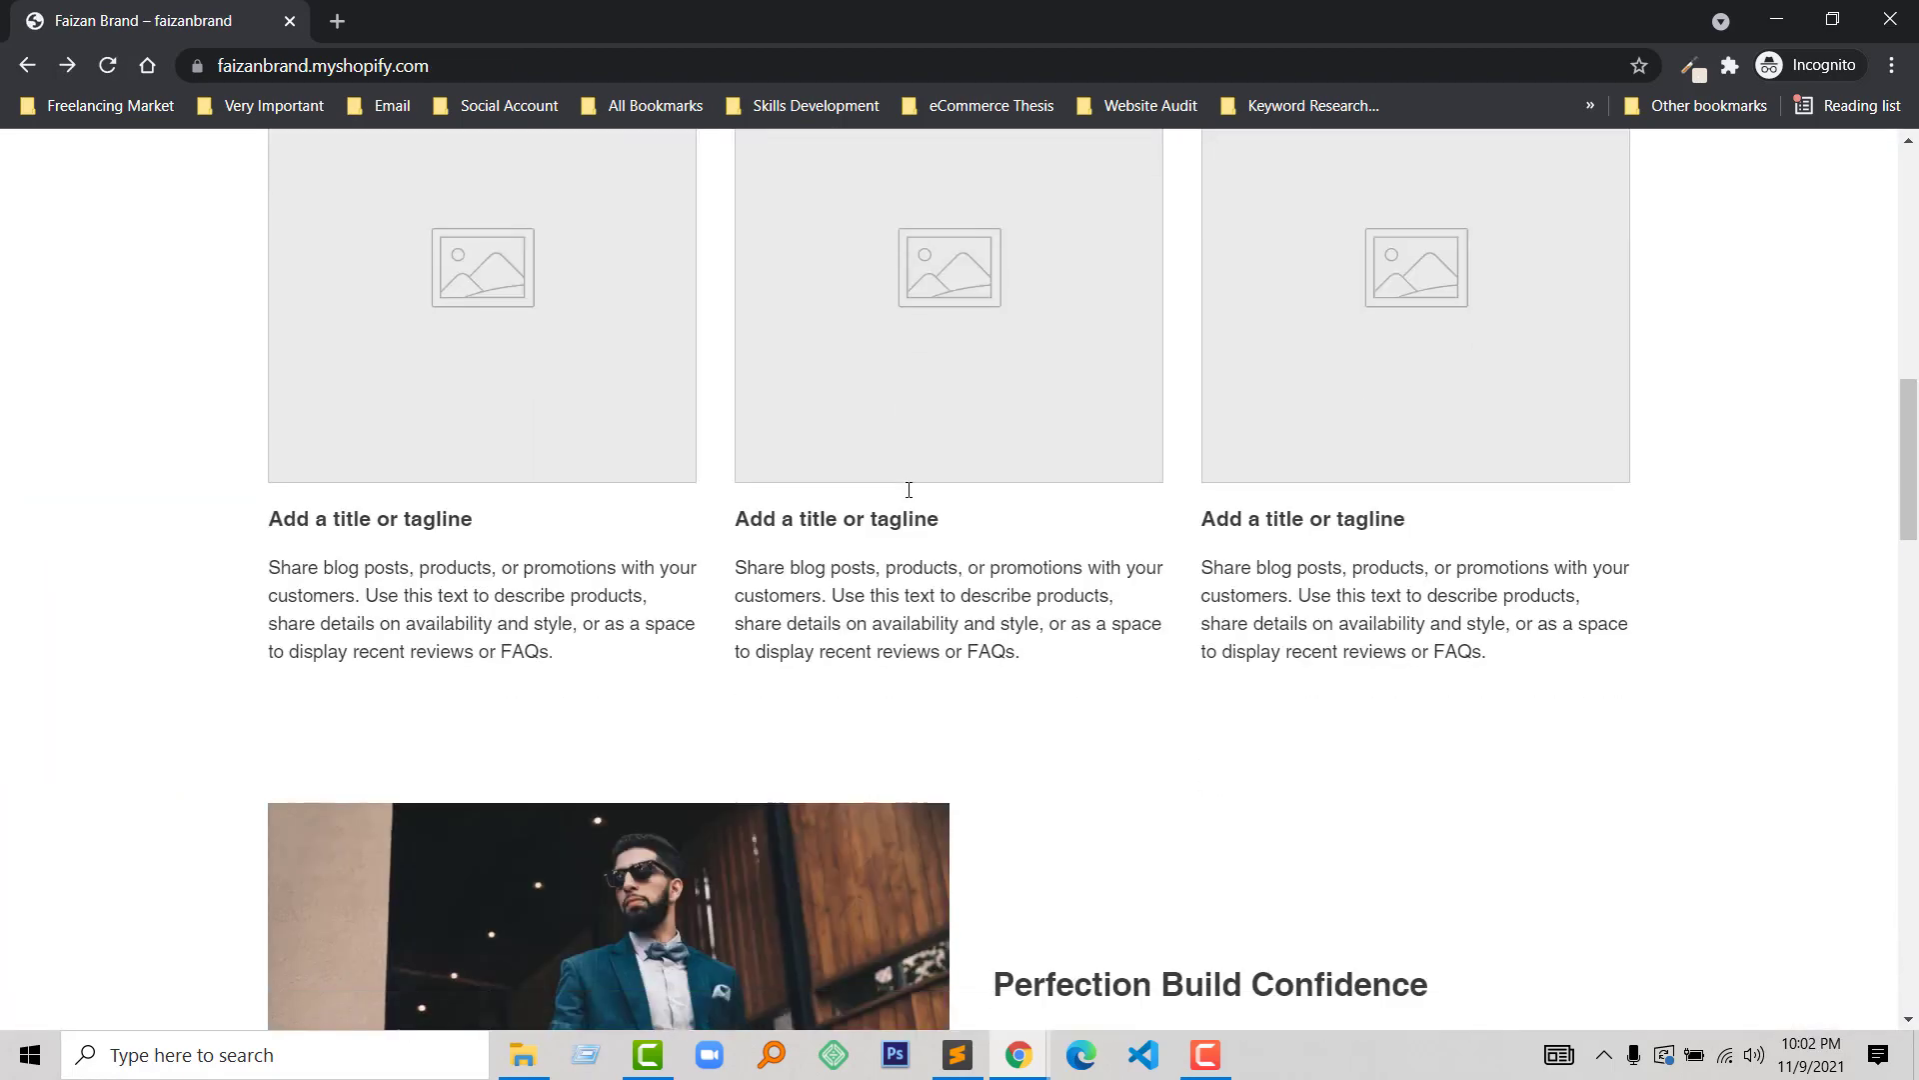
pyautogui.scroll(-5, 955, 497)
pyautogui.scroll(-3, 986, 559)
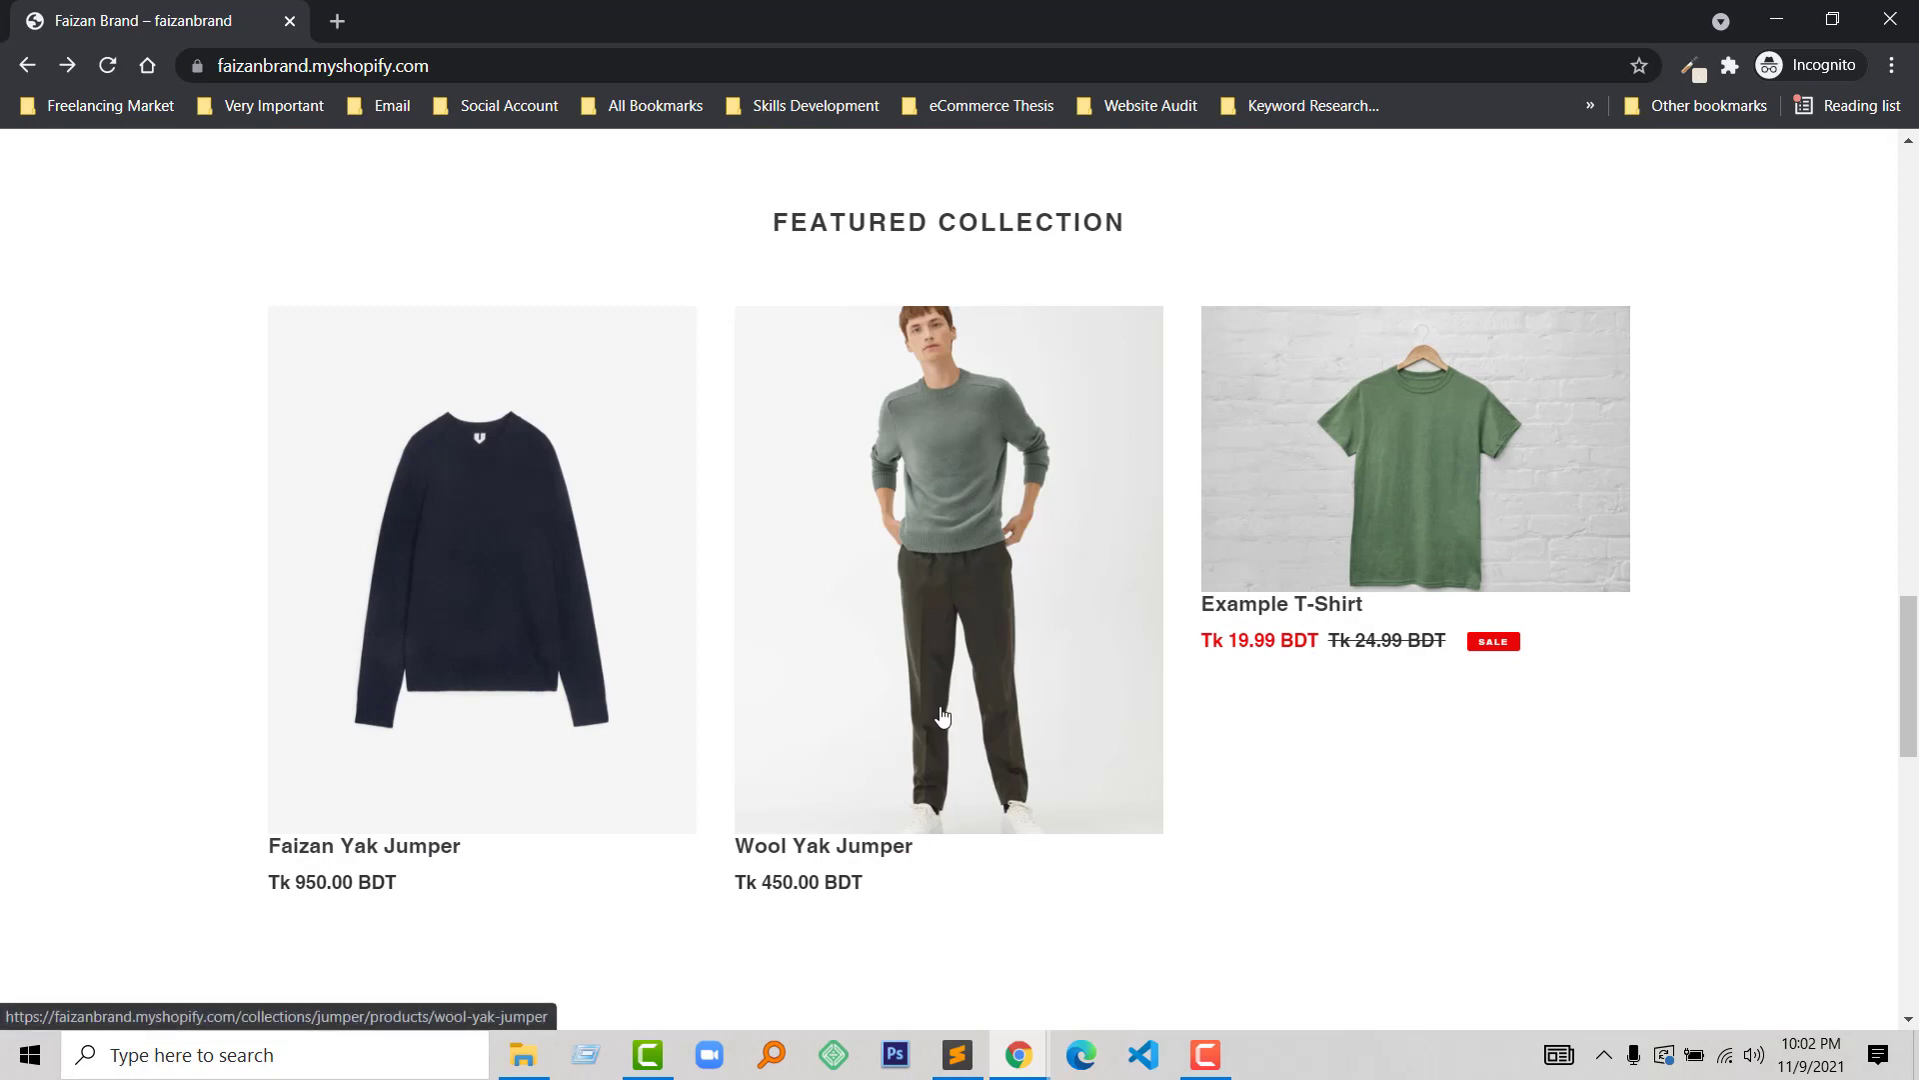